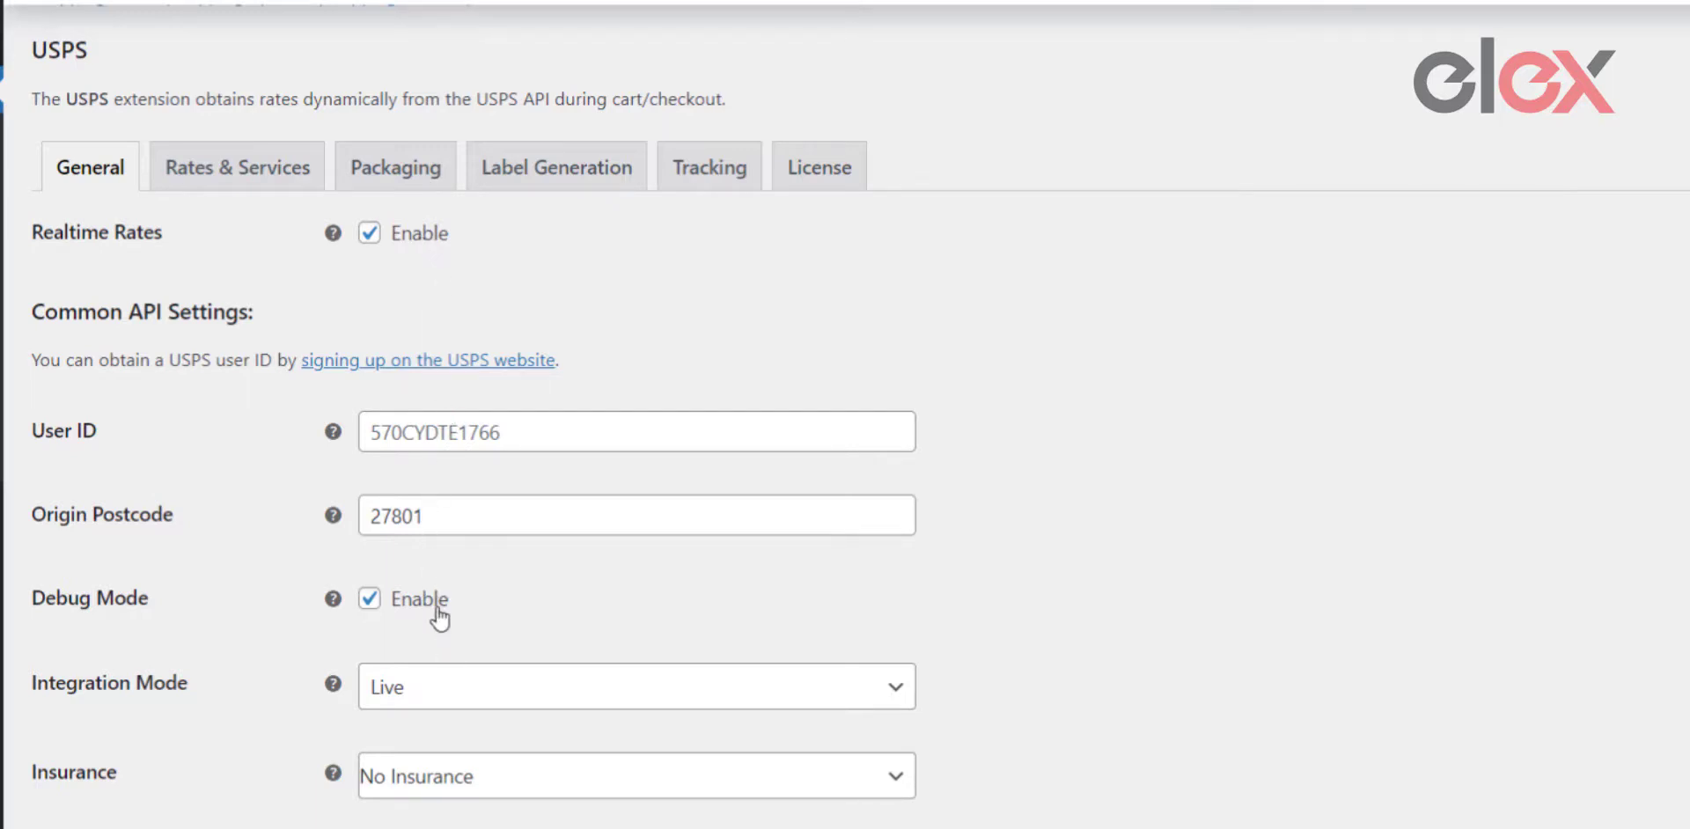
Keep the USPS integration mode on Live and go to the Rates & Services settings.
{"action": "left_click", "coordinate": [508, 695]}
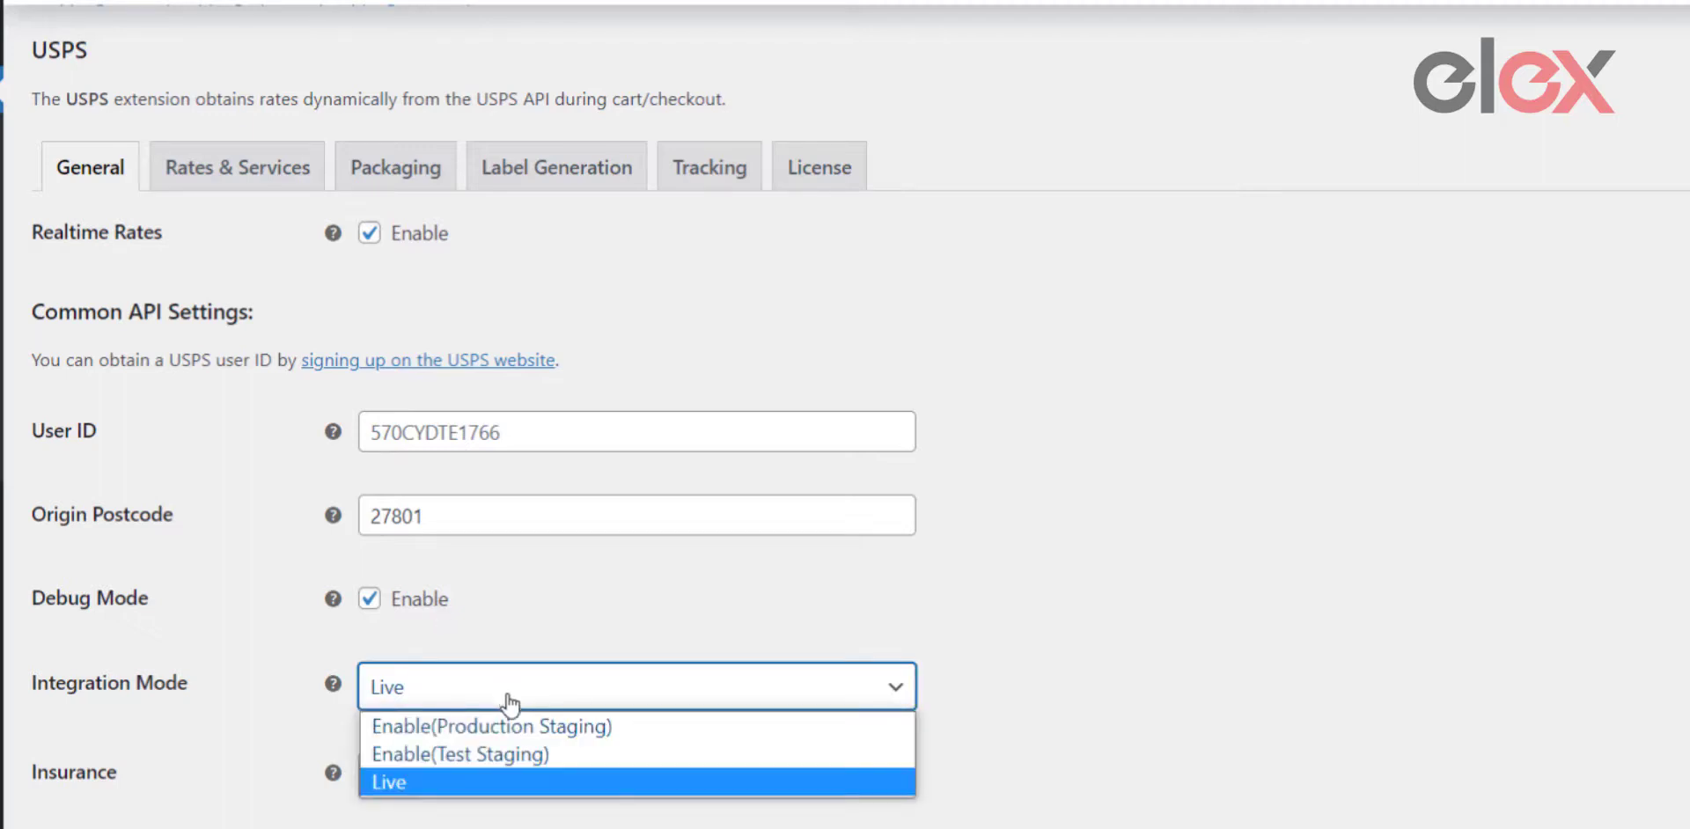
{"action": "left_click", "coordinate": [562, 784]}
{"action": "scroll", "coordinate": [563, 783], "scroll_direction": "down", "scroll_amount": 3}
{"action": "left_click", "coordinate": [165, 697]}
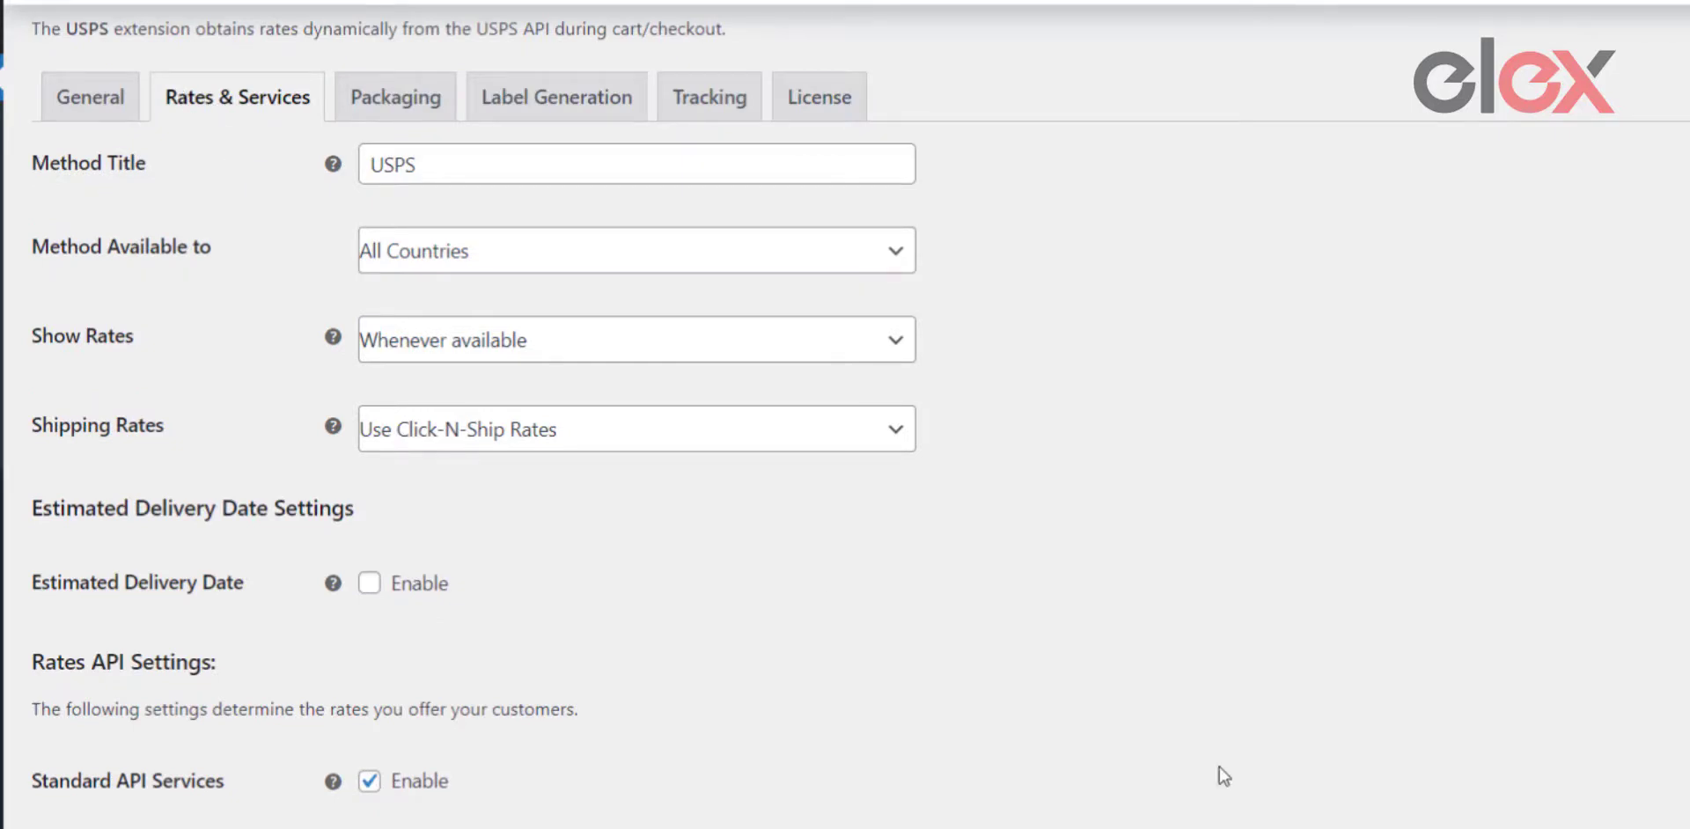
Keep the USPS method available to All Countries and using Click-N-Ship rates.
{"action": "left_click", "coordinate": [865, 262]}
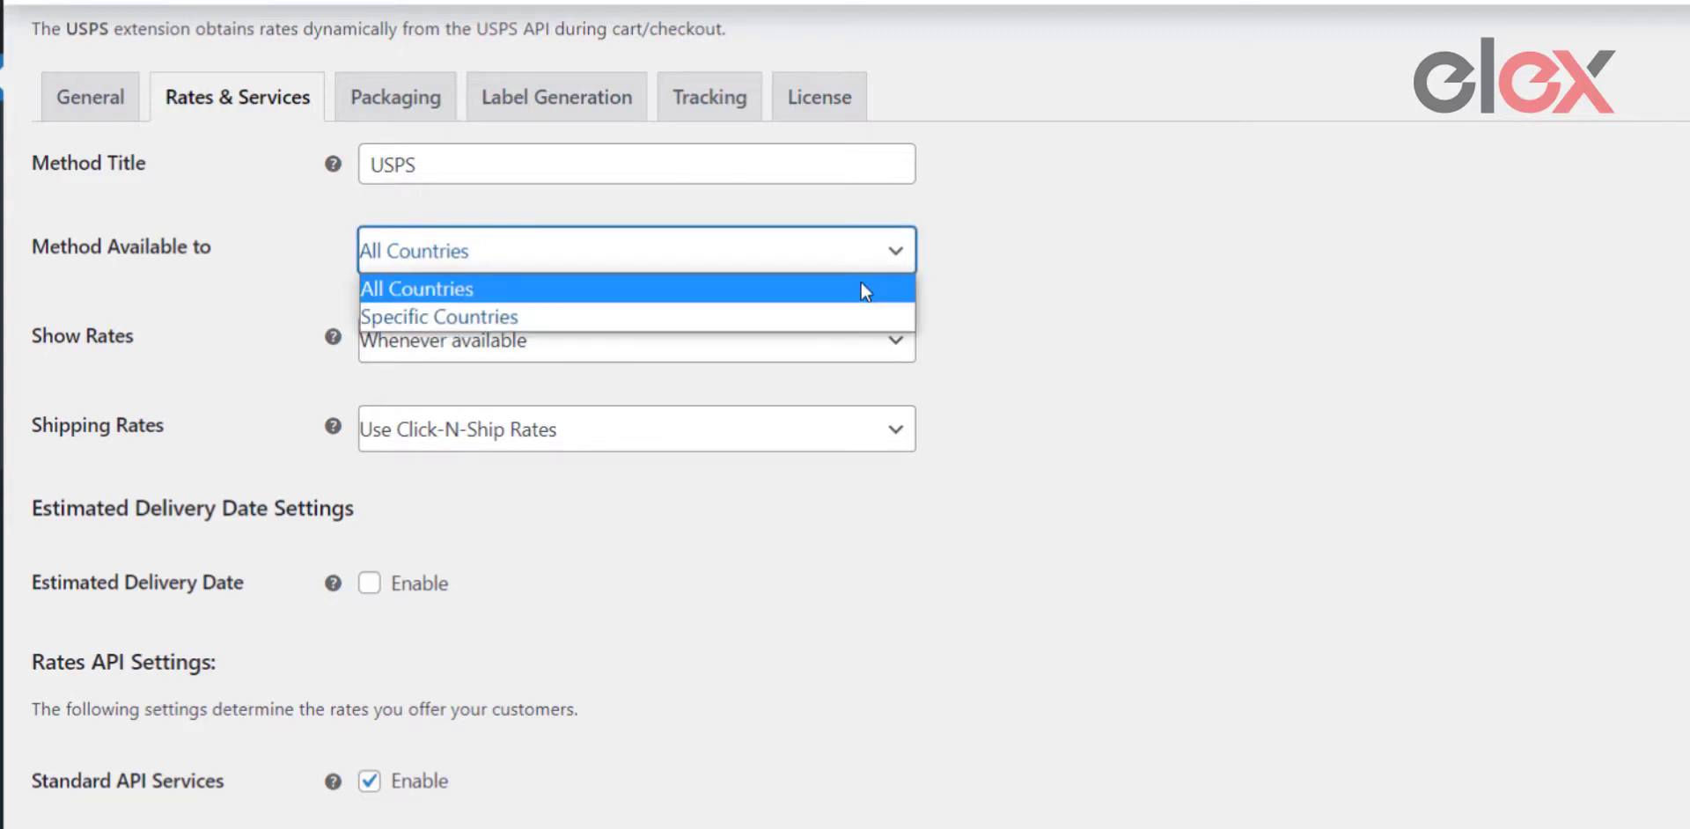
{"action": "left_click", "coordinate": [865, 290]}
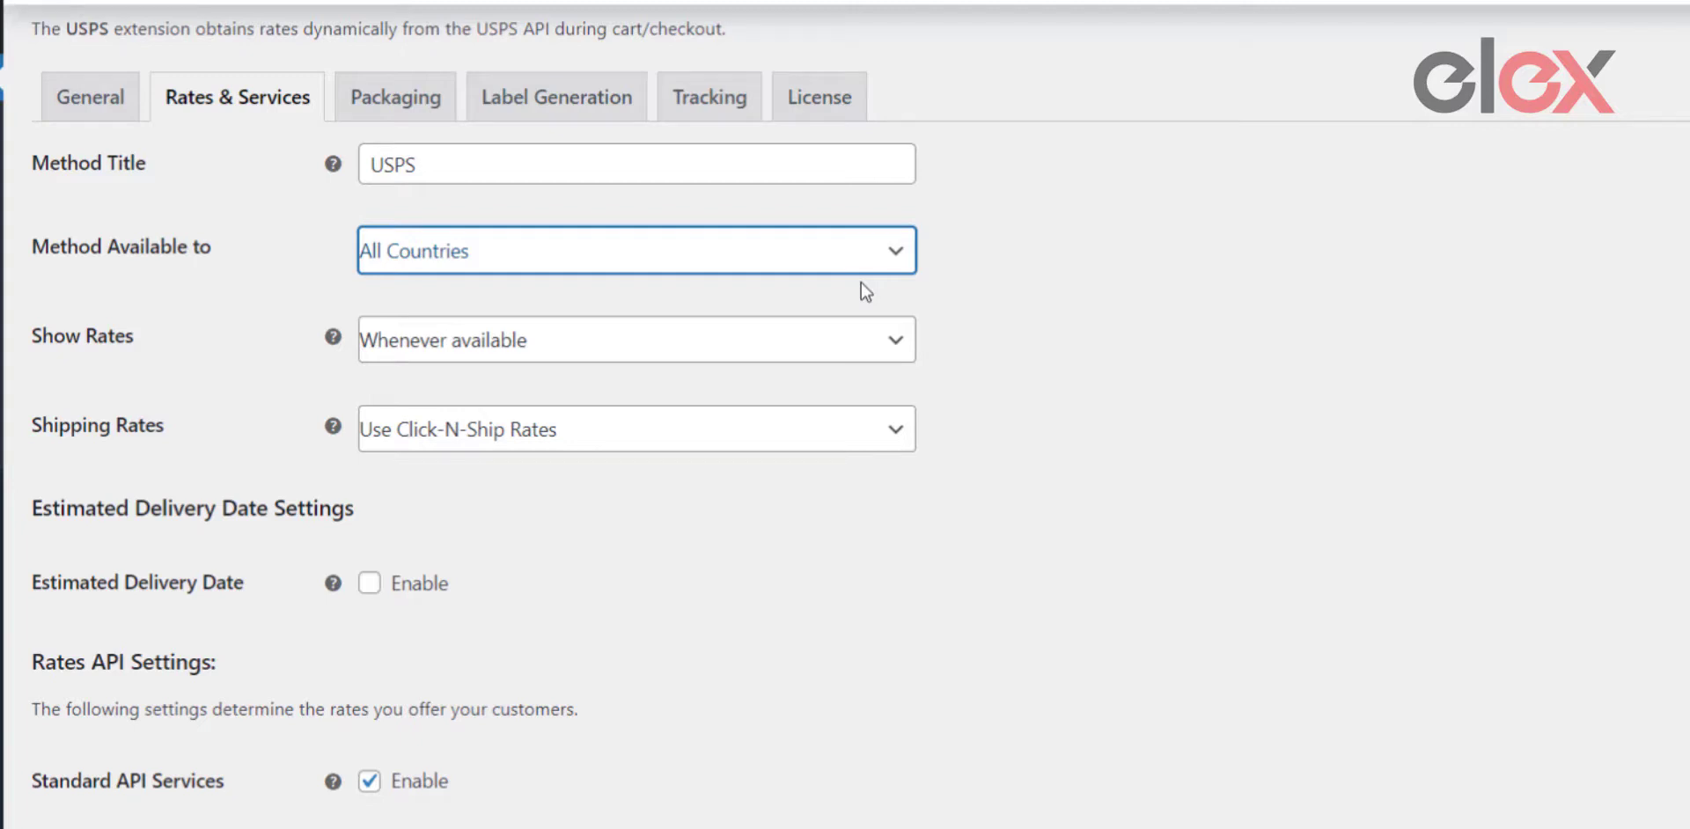
{"action": "left_click", "coordinate": [850, 440]}
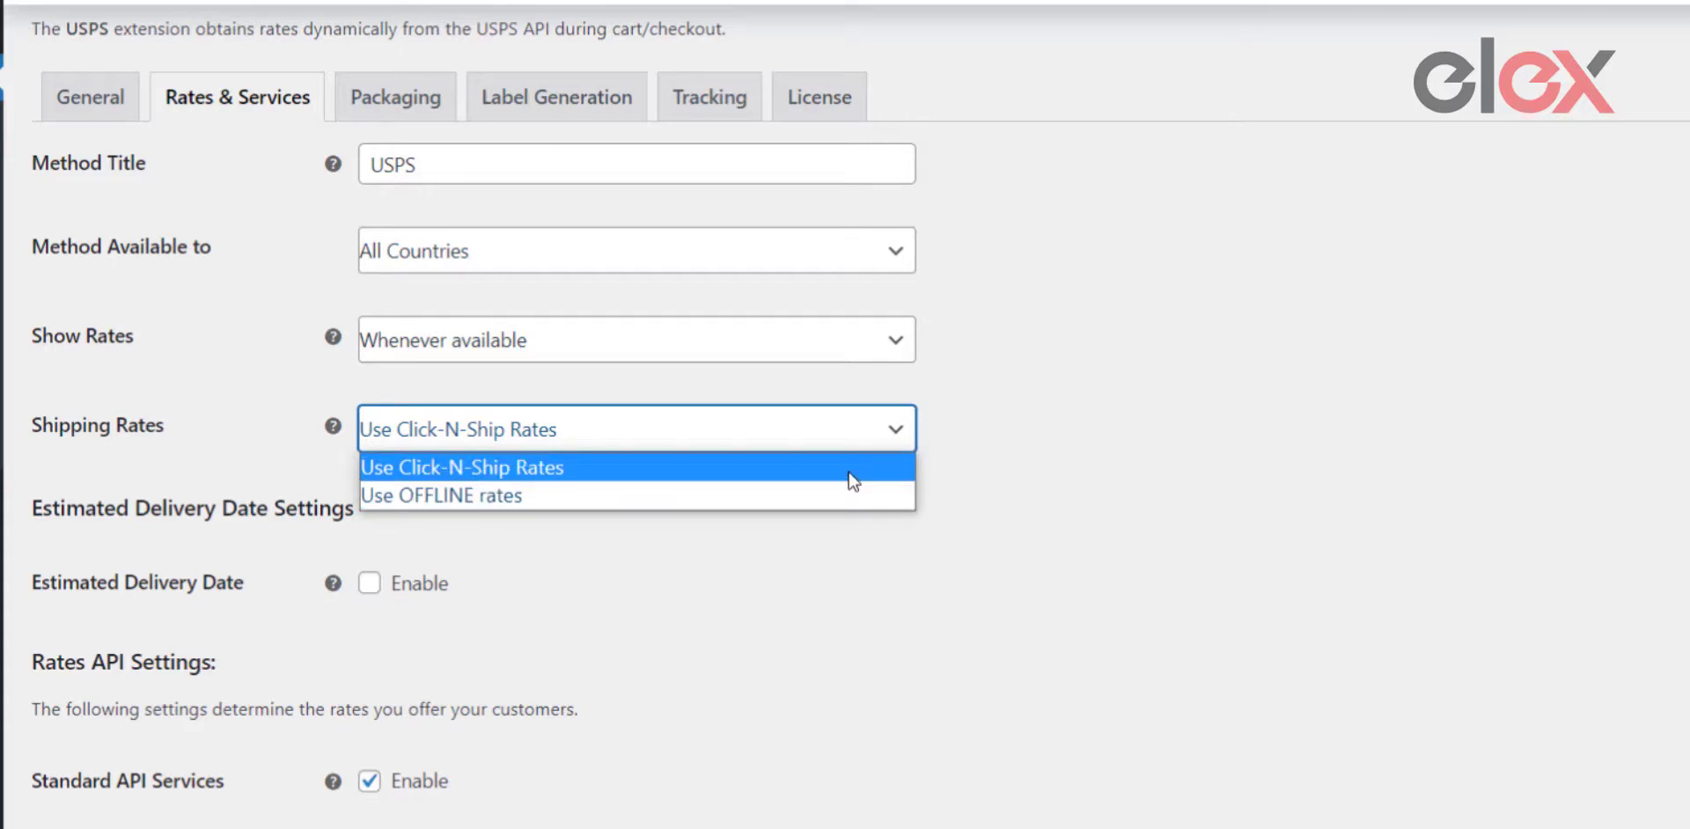
{"action": "left_click", "coordinate": [851, 467]}
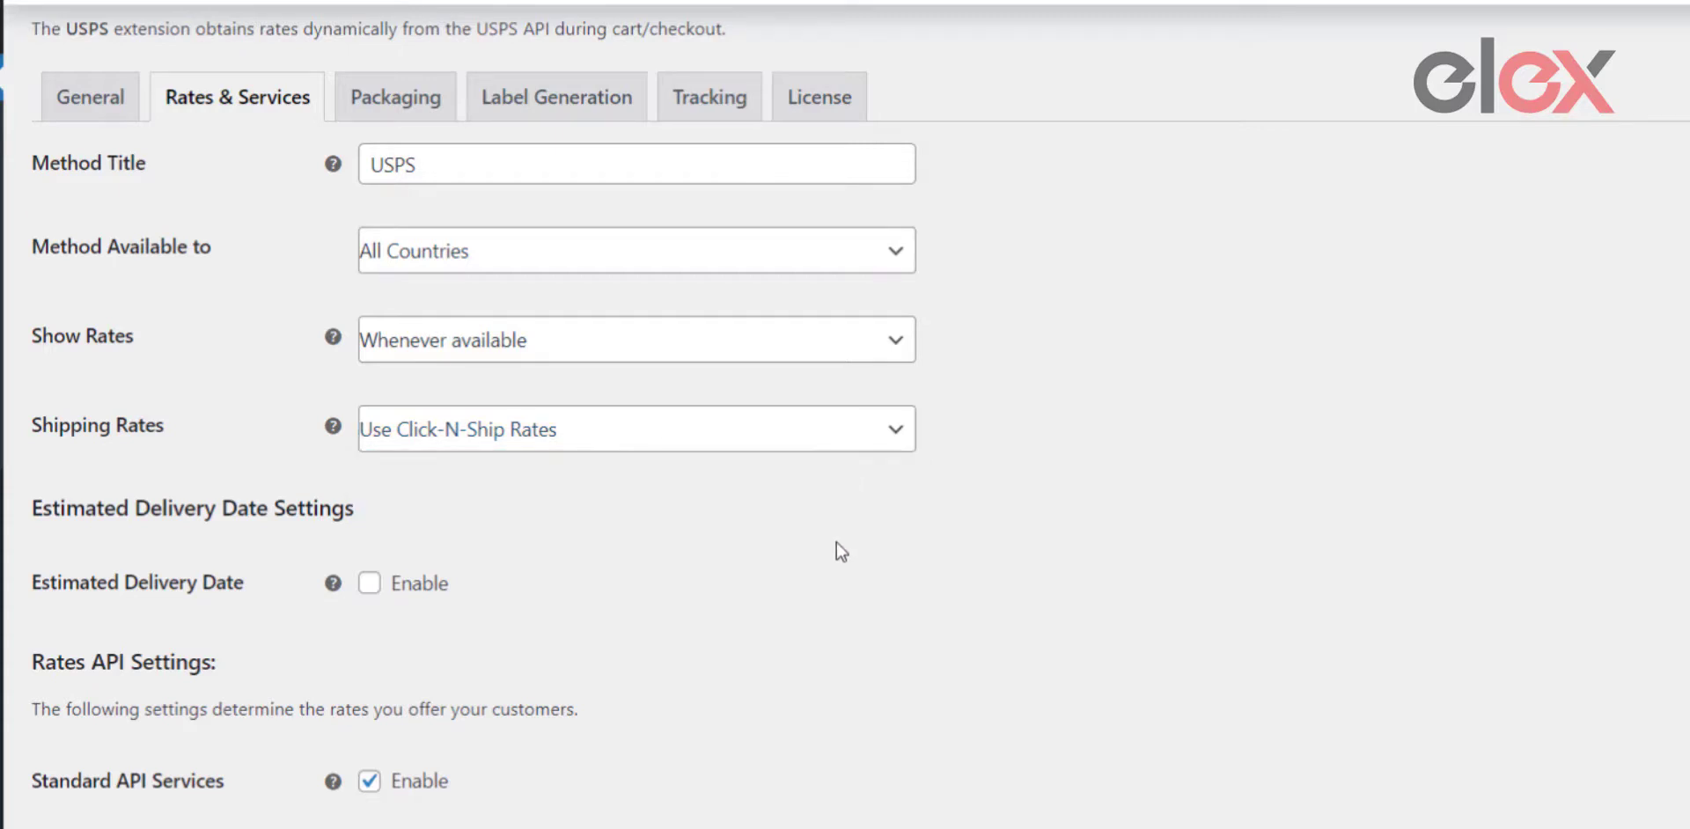
Set Rates Preference to Commercial Rates and save the Rates & Services settings.
{"action": "scroll", "coordinate": [836, 552], "scroll_direction": "down", "scroll_amount": 3}
{"action": "left_click", "coordinate": [834, 606]}
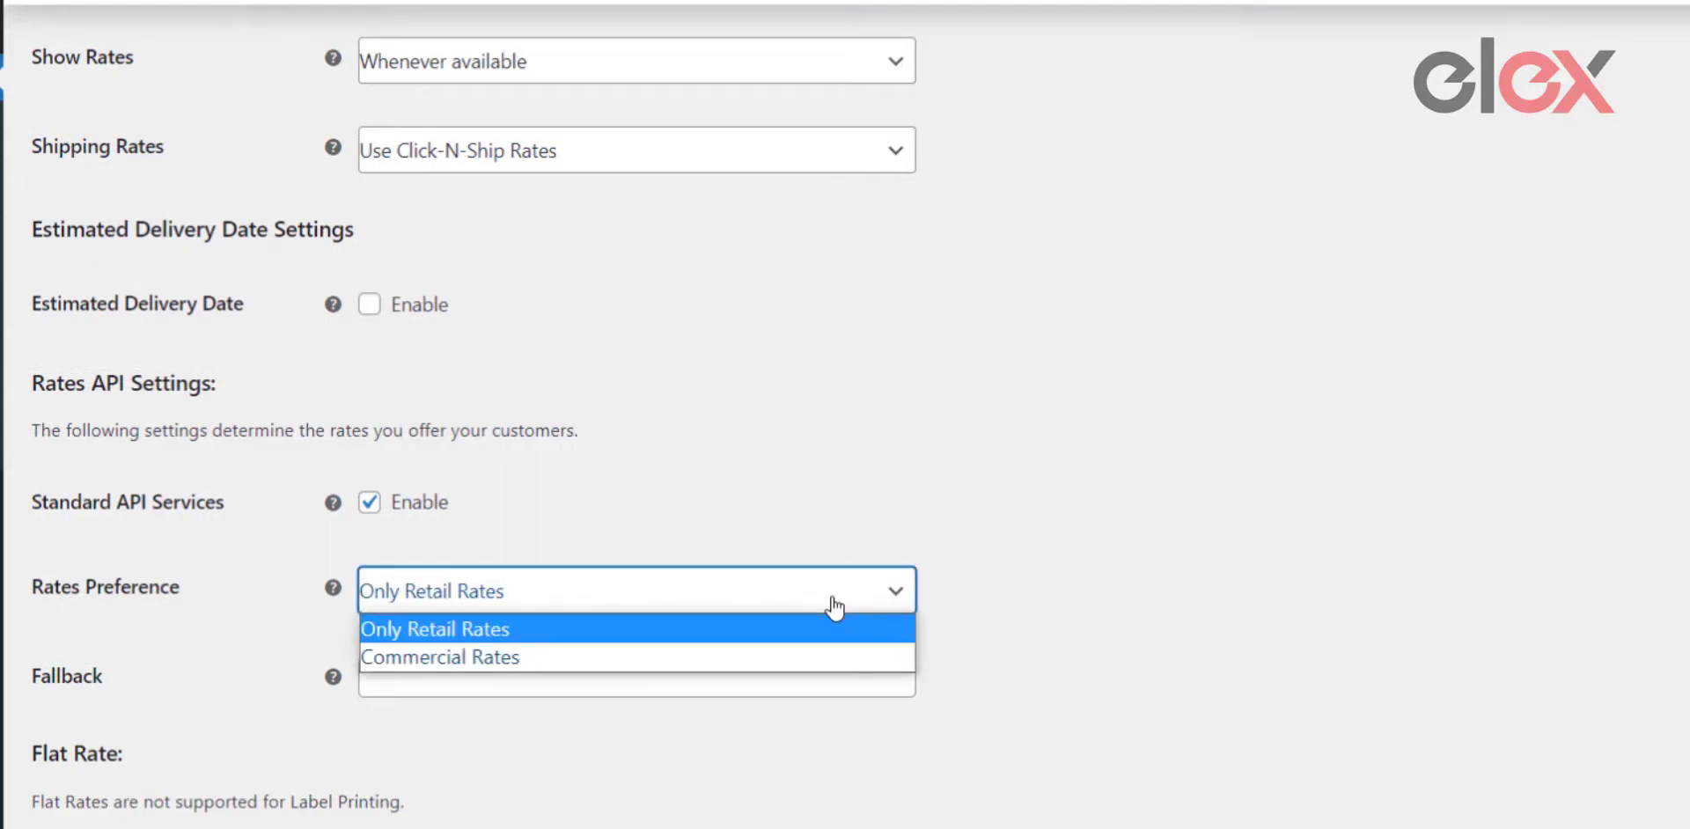
{"action": "left_click", "coordinate": [832, 656]}
{"action": "left_click", "coordinate": [820, 684]}
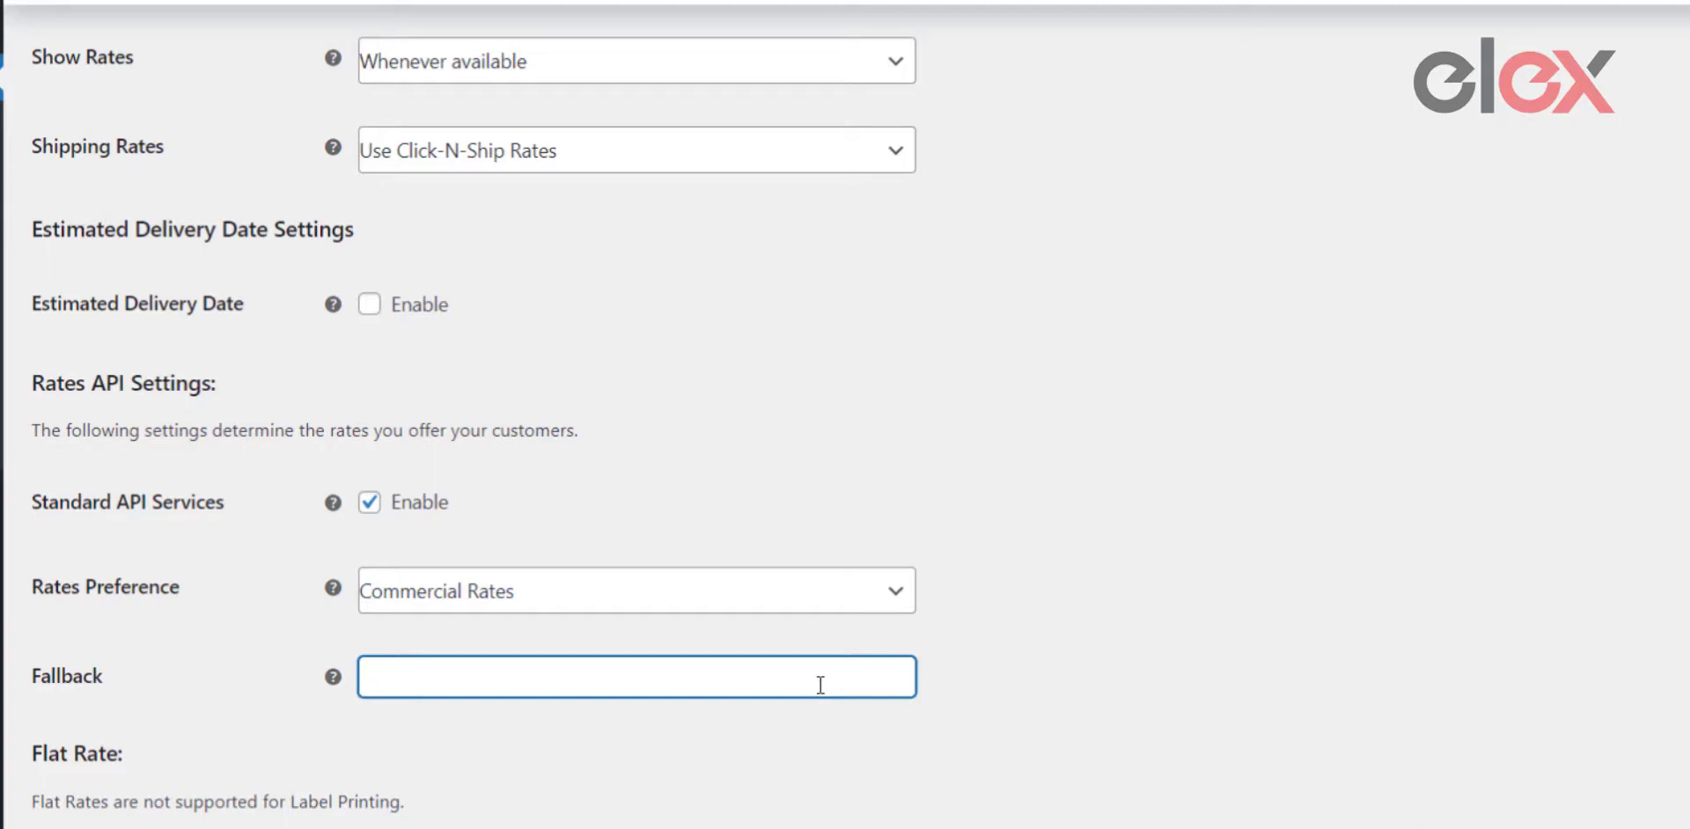
{"action": "scroll", "coordinate": [1192, 671], "scroll_direction": "down", "scroll_amount": 20}
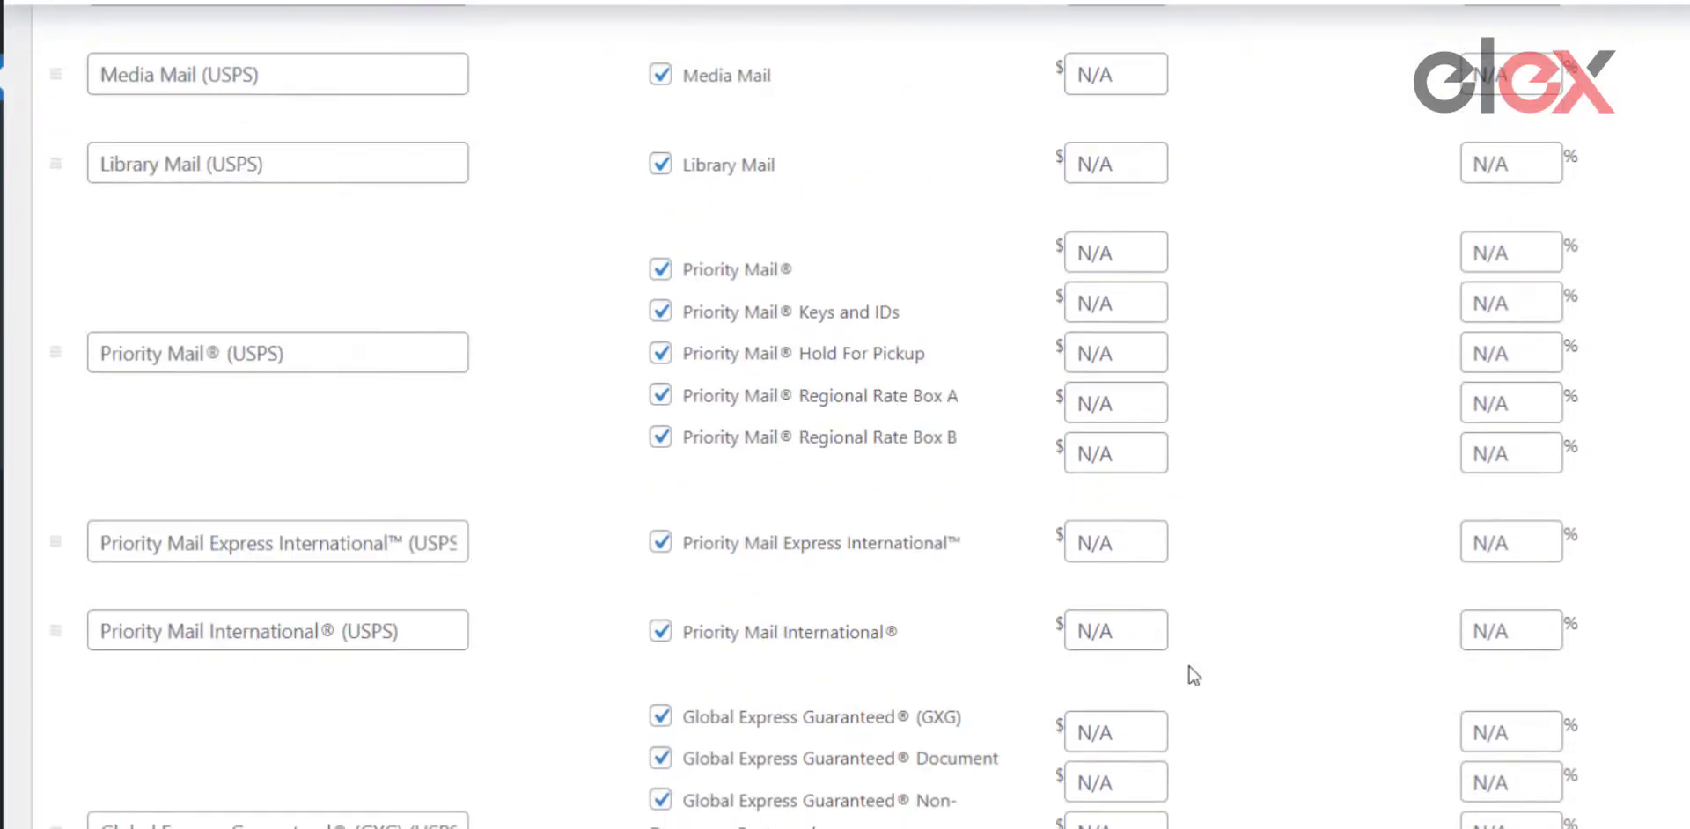
{"action": "left_click", "coordinate": [53, 782]}
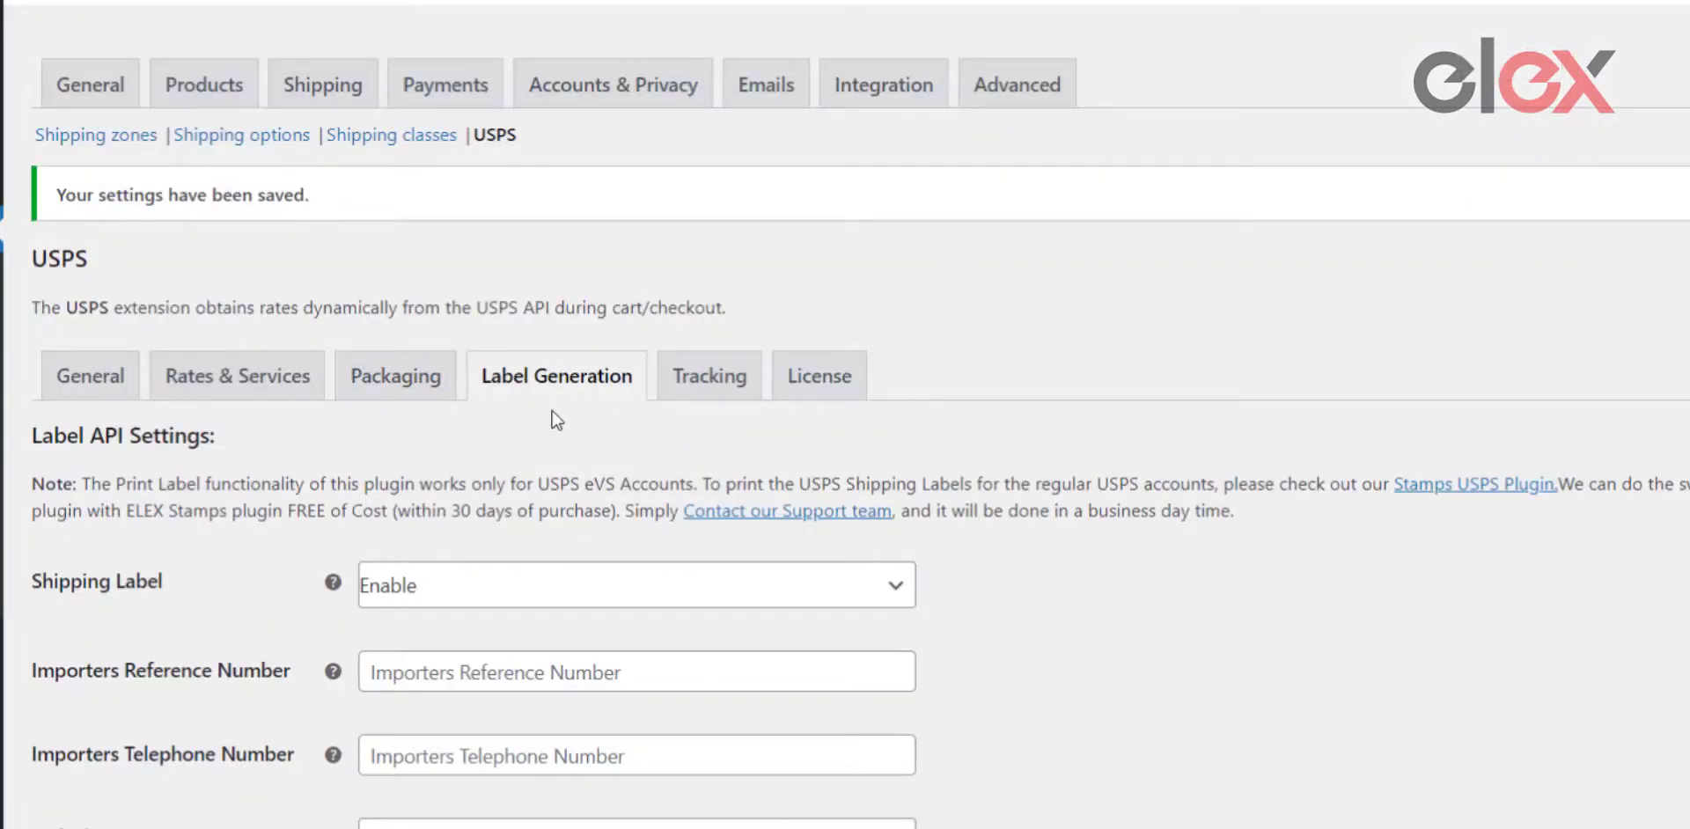
Keep PDF as the print label type, review label sizes, and save Label Generation settings.
{"action": "scroll", "coordinate": [917, 608], "scroll_direction": "down", "scroll_amount": 5}
{"action": "scroll", "coordinate": [1025, 607], "scroll_direction": "down", "scroll_amount": 2}
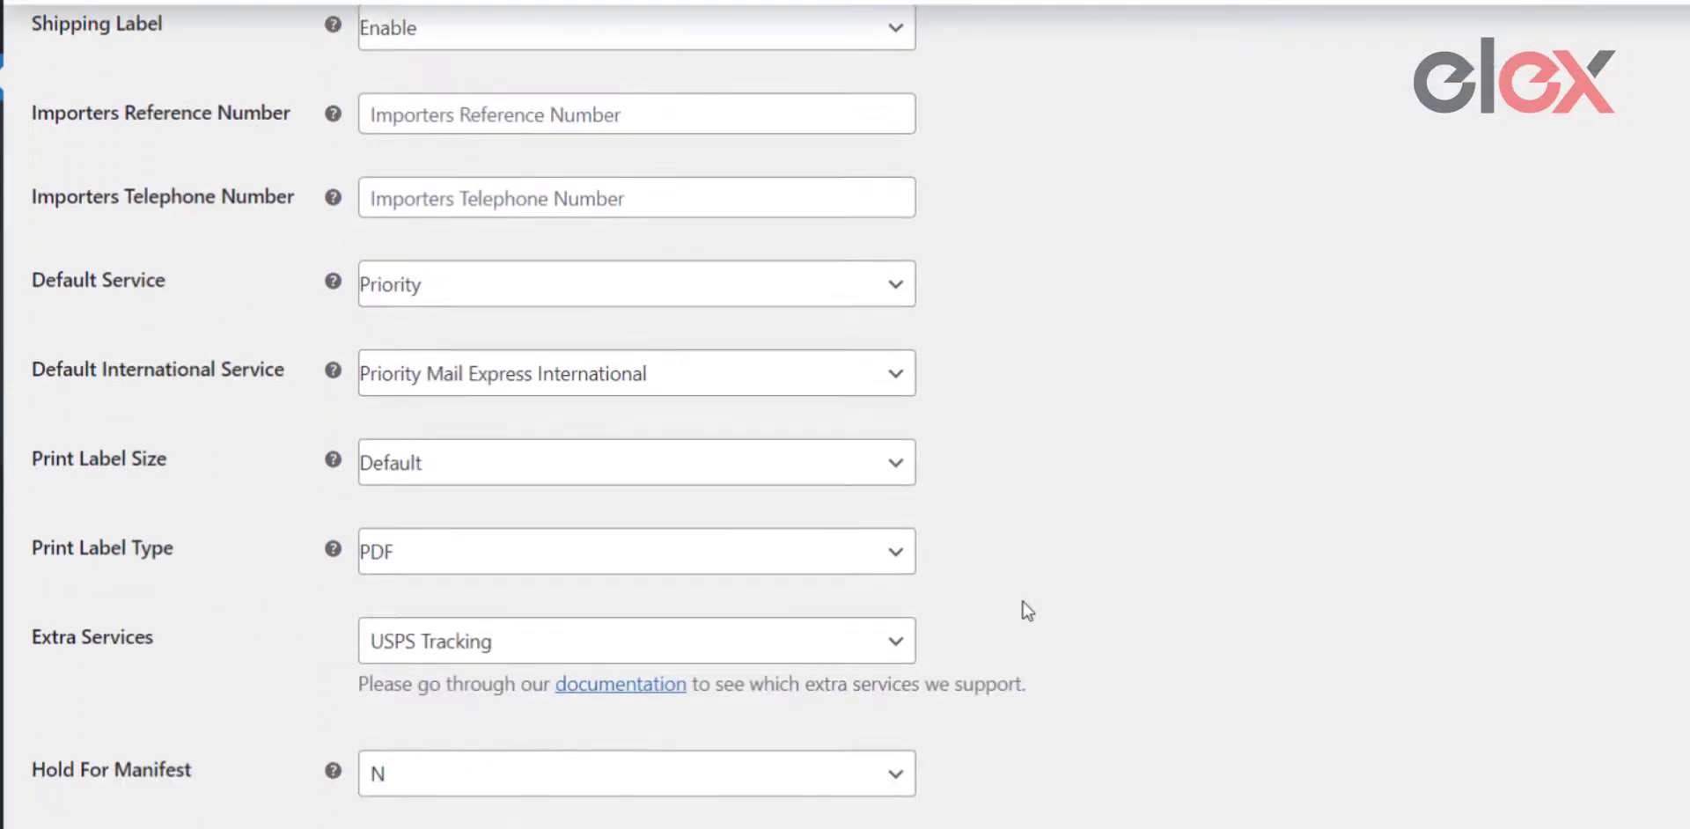
{"action": "left_click", "coordinate": [844, 568]}
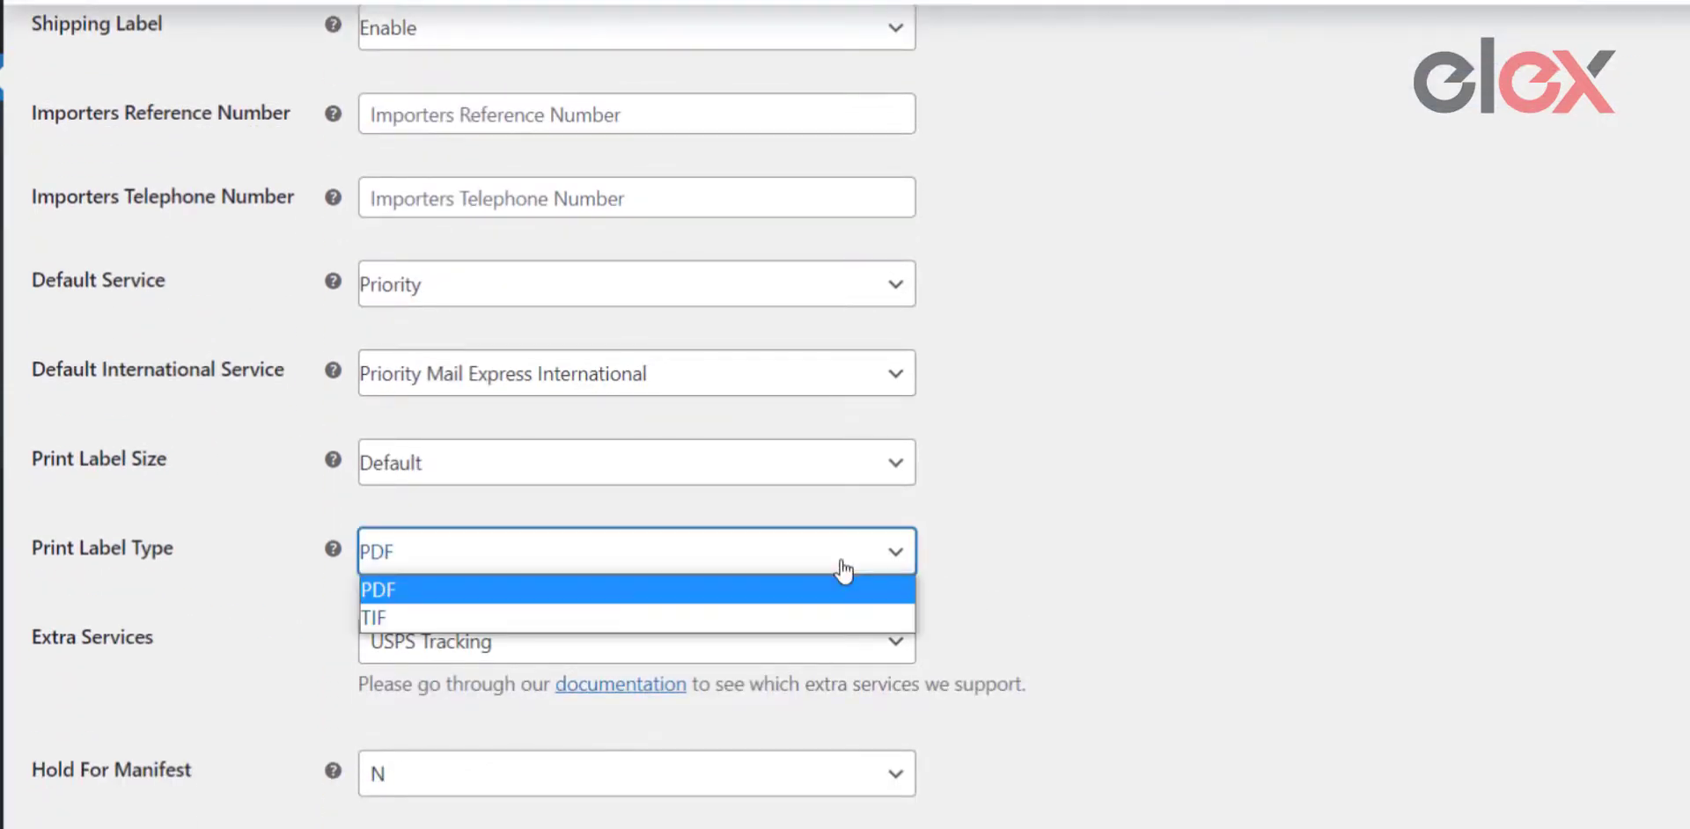
{"action": "left_click", "coordinate": [843, 568]}
{"action": "left_click", "coordinate": [810, 479]}
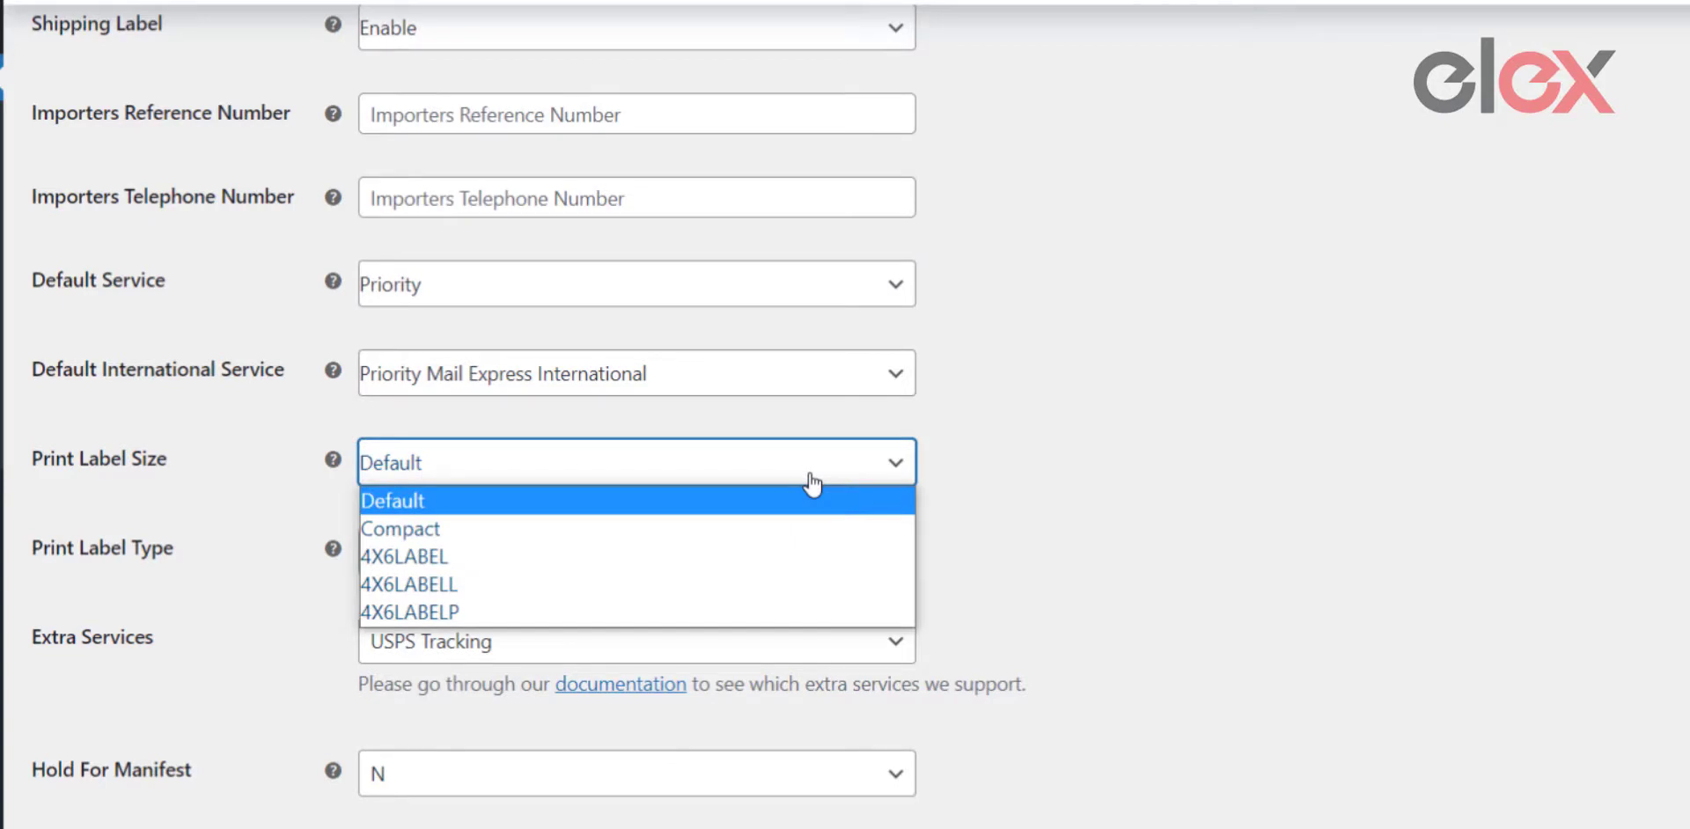
{"action": "scroll", "coordinate": [784, 453], "scroll_direction": "down", "scroll_amount": 8}
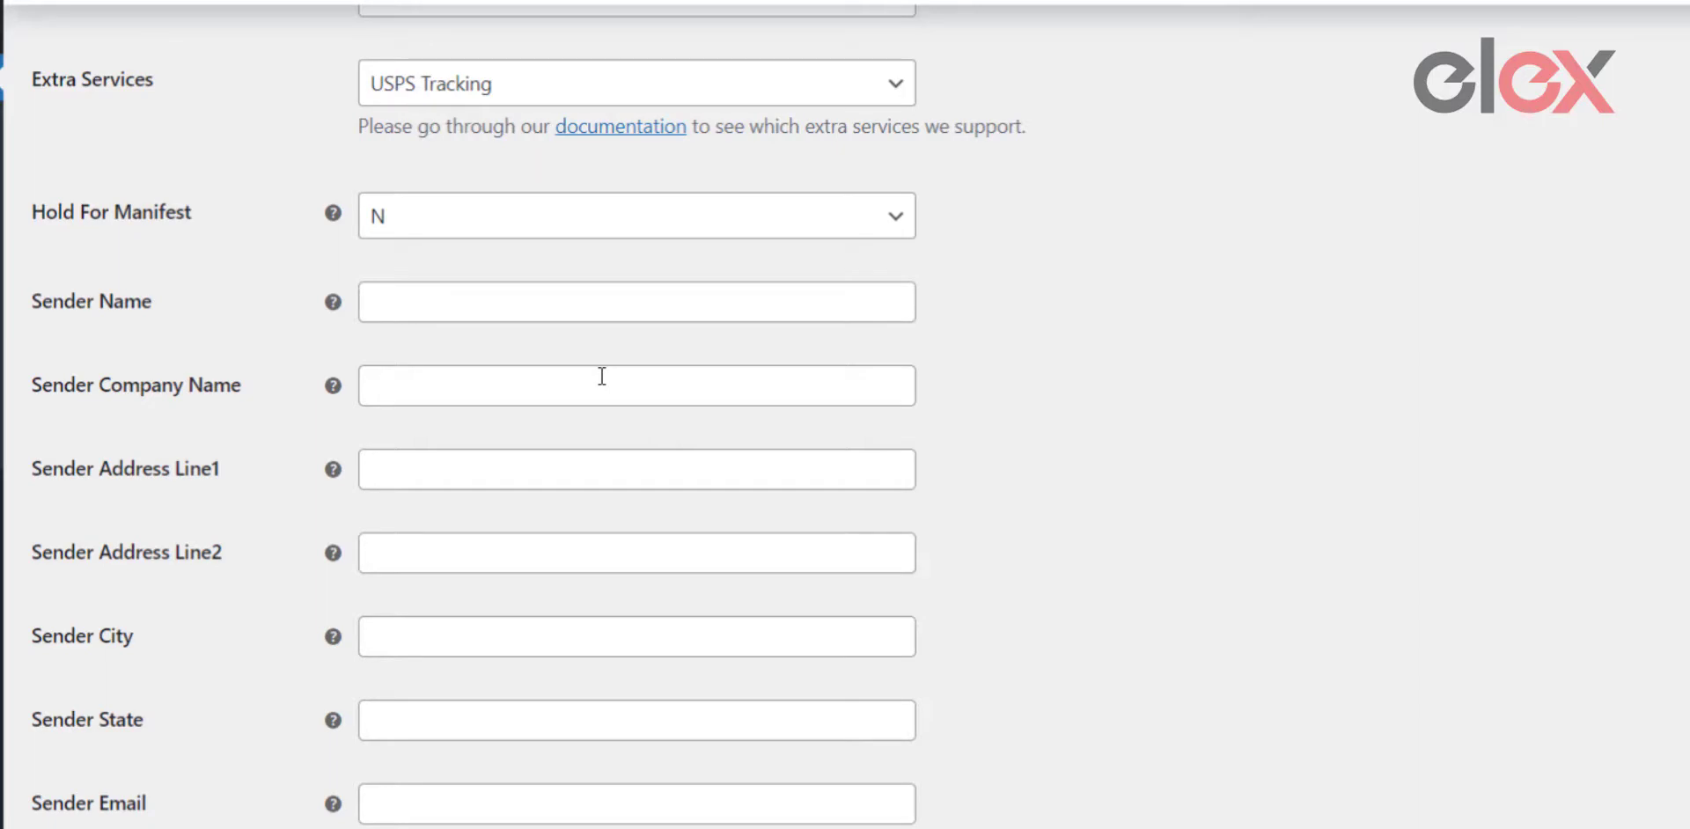
{"action": "scroll", "coordinate": [602, 376], "scroll_direction": "down", "scroll_amount": 6}
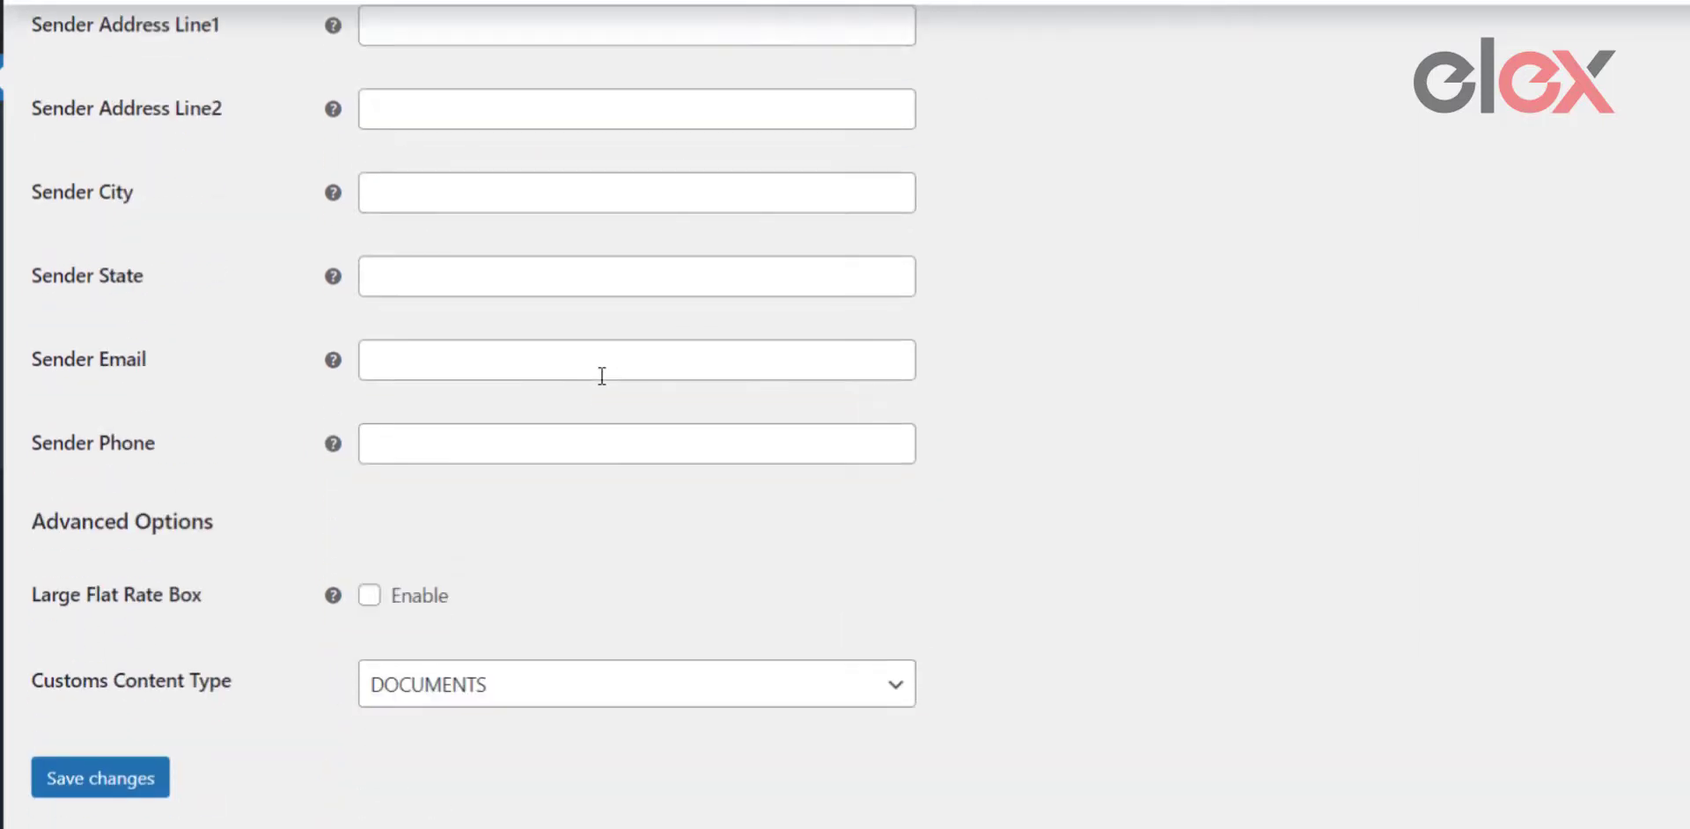
{"action": "left_click", "coordinate": [83, 791]}
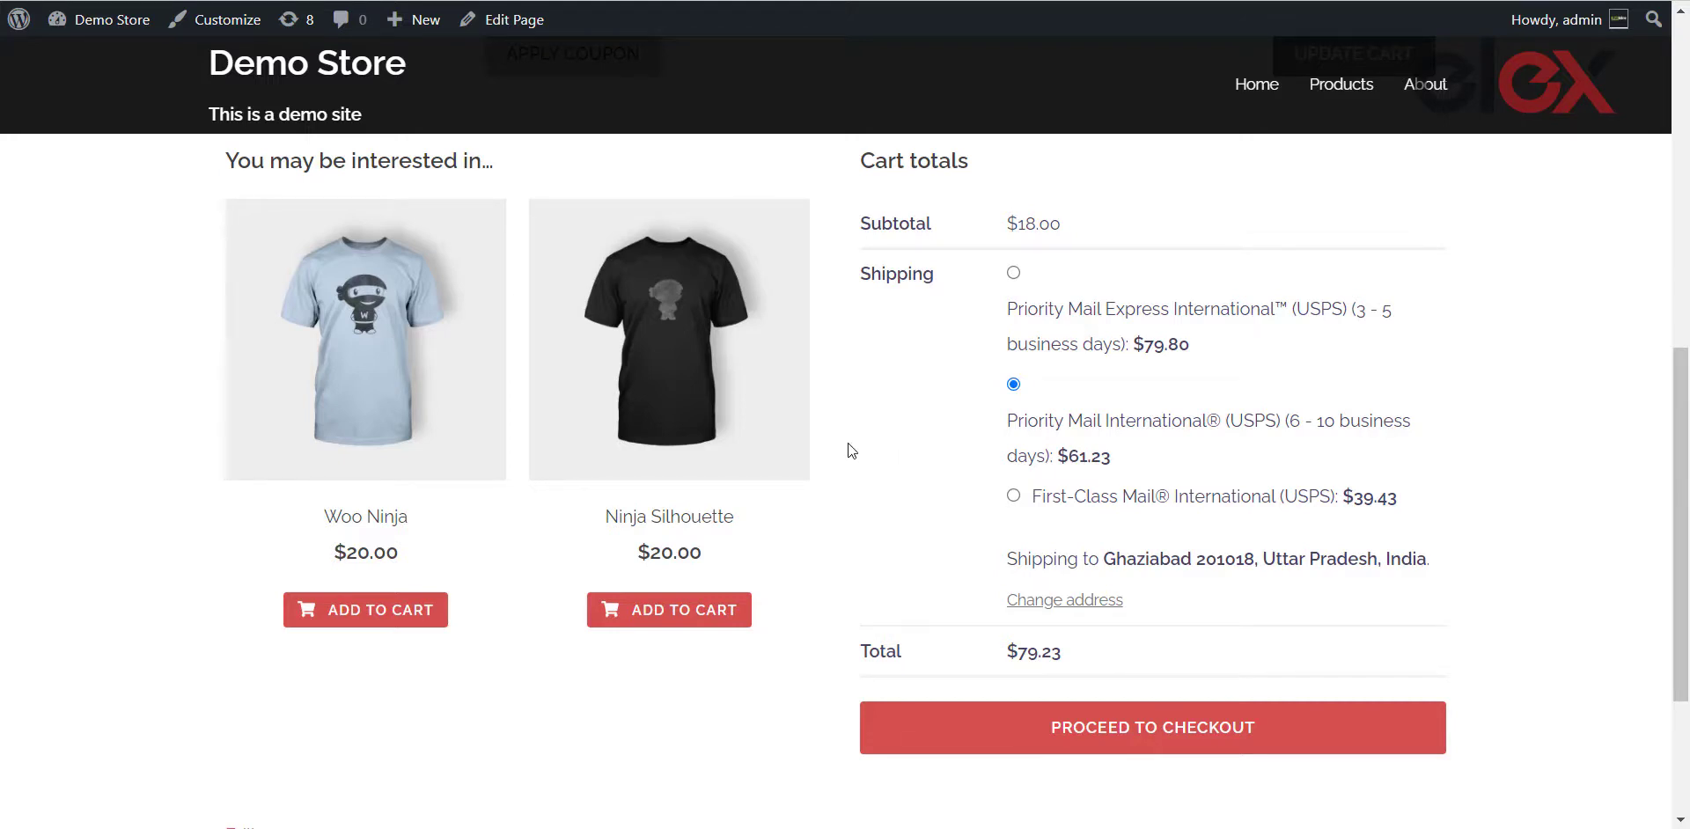
Proceed from the cart to the checkout page and scroll through the checkout form.
{"action": "left_click", "coordinate": [974, 742]}
{"action": "scroll", "coordinate": [974, 740], "scroll_direction": "down", "scroll_amount": 10}
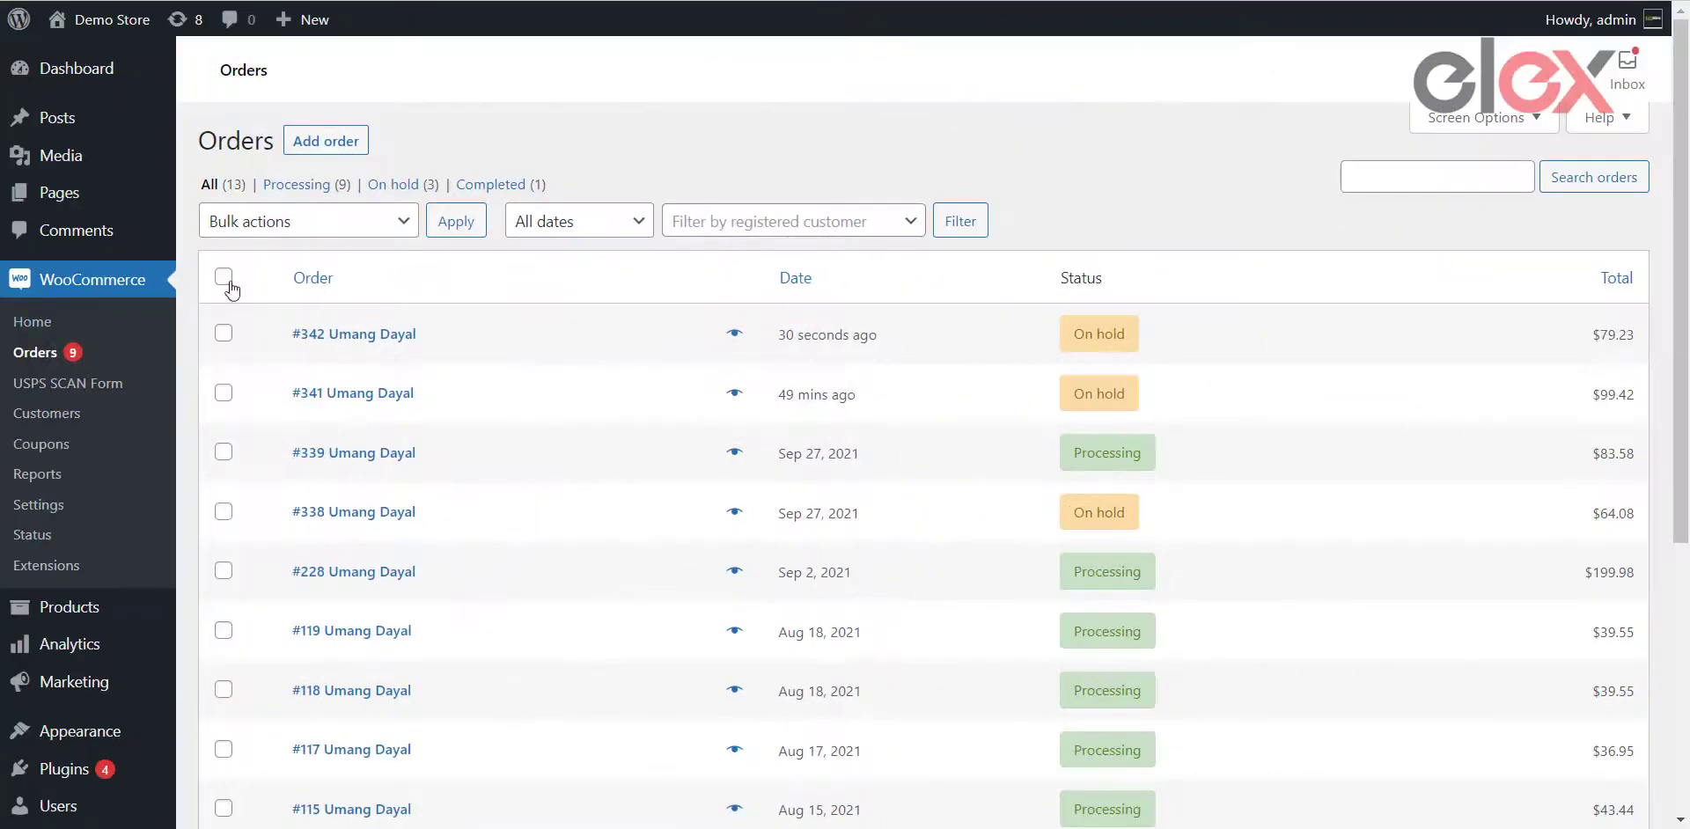
Open order #342 and scroll down to its USPS Shipment Label (eVS) box.
{"action": "left_click", "coordinate": [374, 341]}
{"action": "scroll", "coordinate": [845, 440], "scroll_direction": "down", "scroll_amount": 1}
{"action": "scroll", "coordinate": [775, 375], "scroll_direction": "down", "scroll_amount": 2}
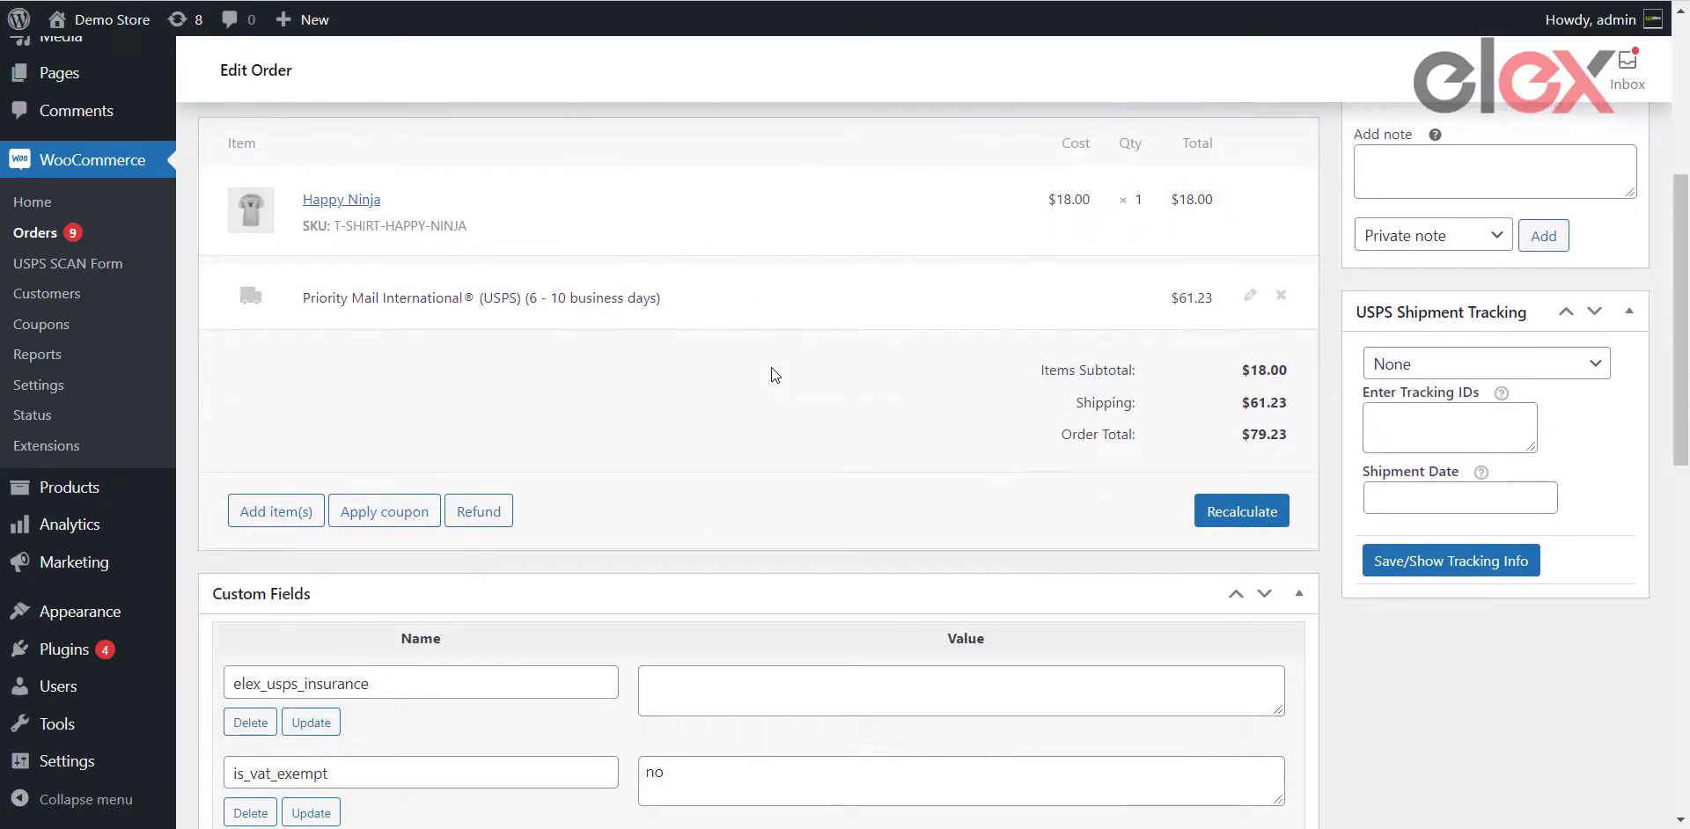
{"action": "scroll", "coordinate": [775, 375], "scroll_direction": "up", "scroll_amount": 2}
{"action": "scroll", "coordinate": [774, 376], "scroll_direction": "up", "scroll_amount": 4}
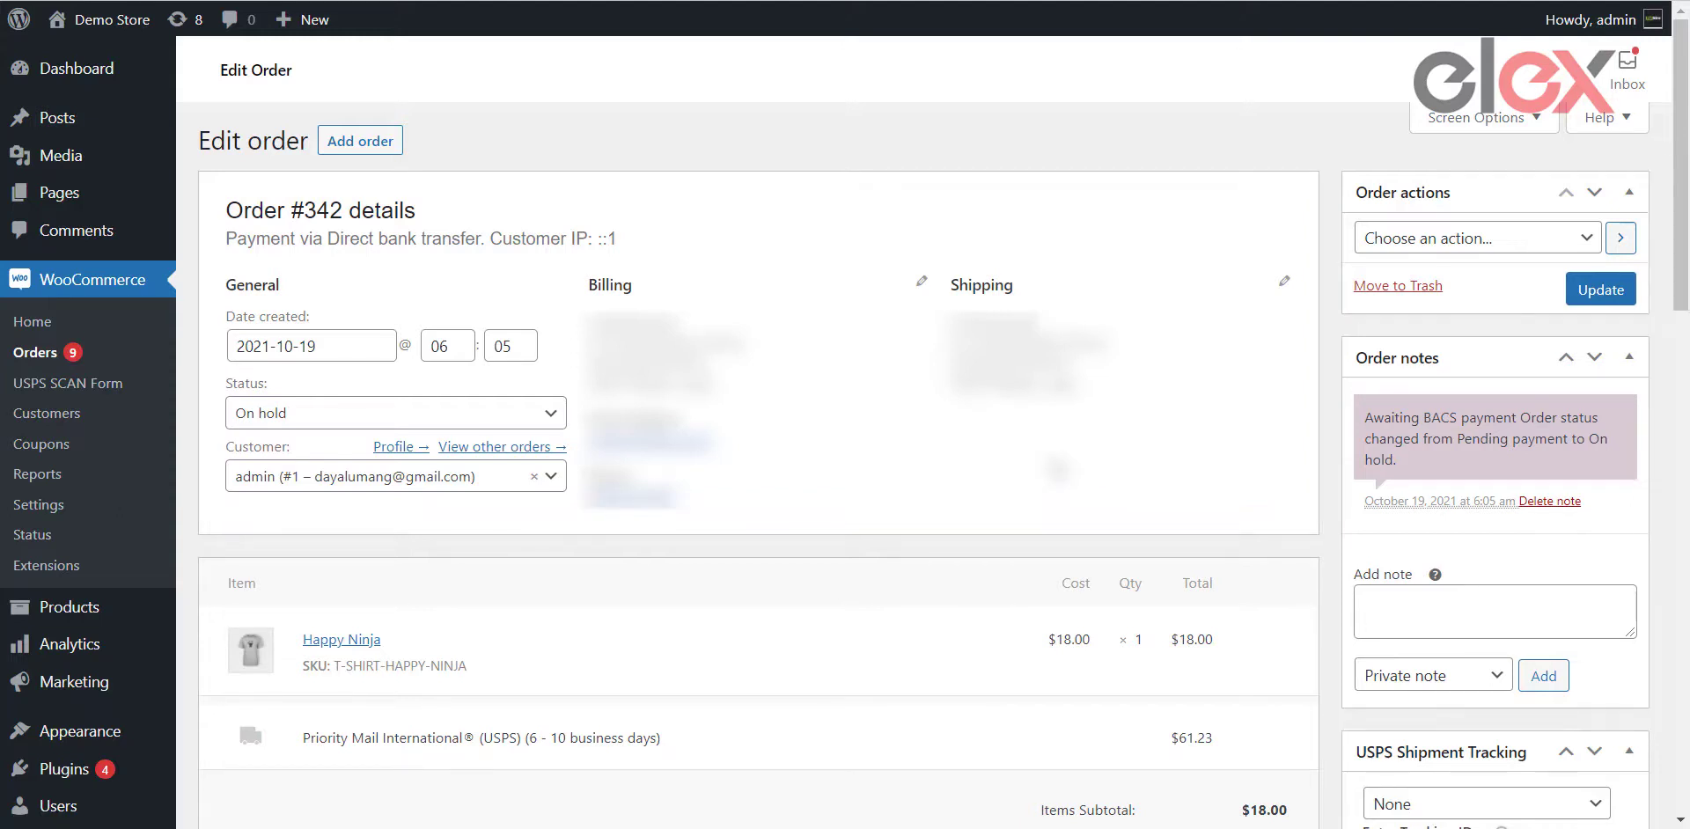
{"action": "scroll", "coordinate": [1059, 468], "scroll_direction": "down", "scroll_amount": 15}
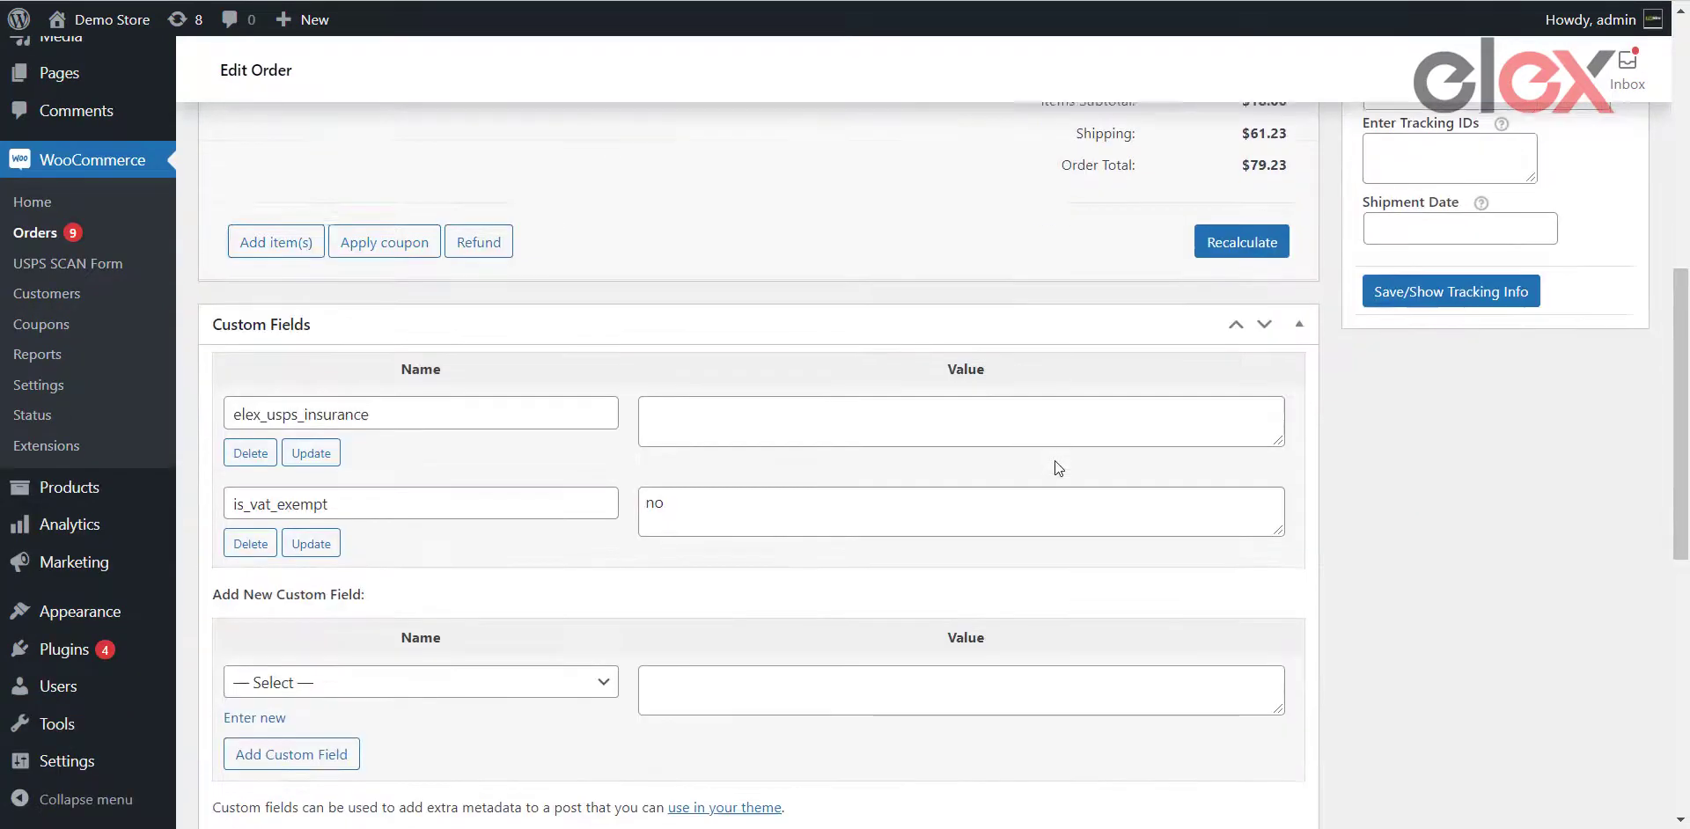
{"action": "scroll", "coordinate": [1053, 461], "scroll_direction": "down", "scroll_amount": 2}
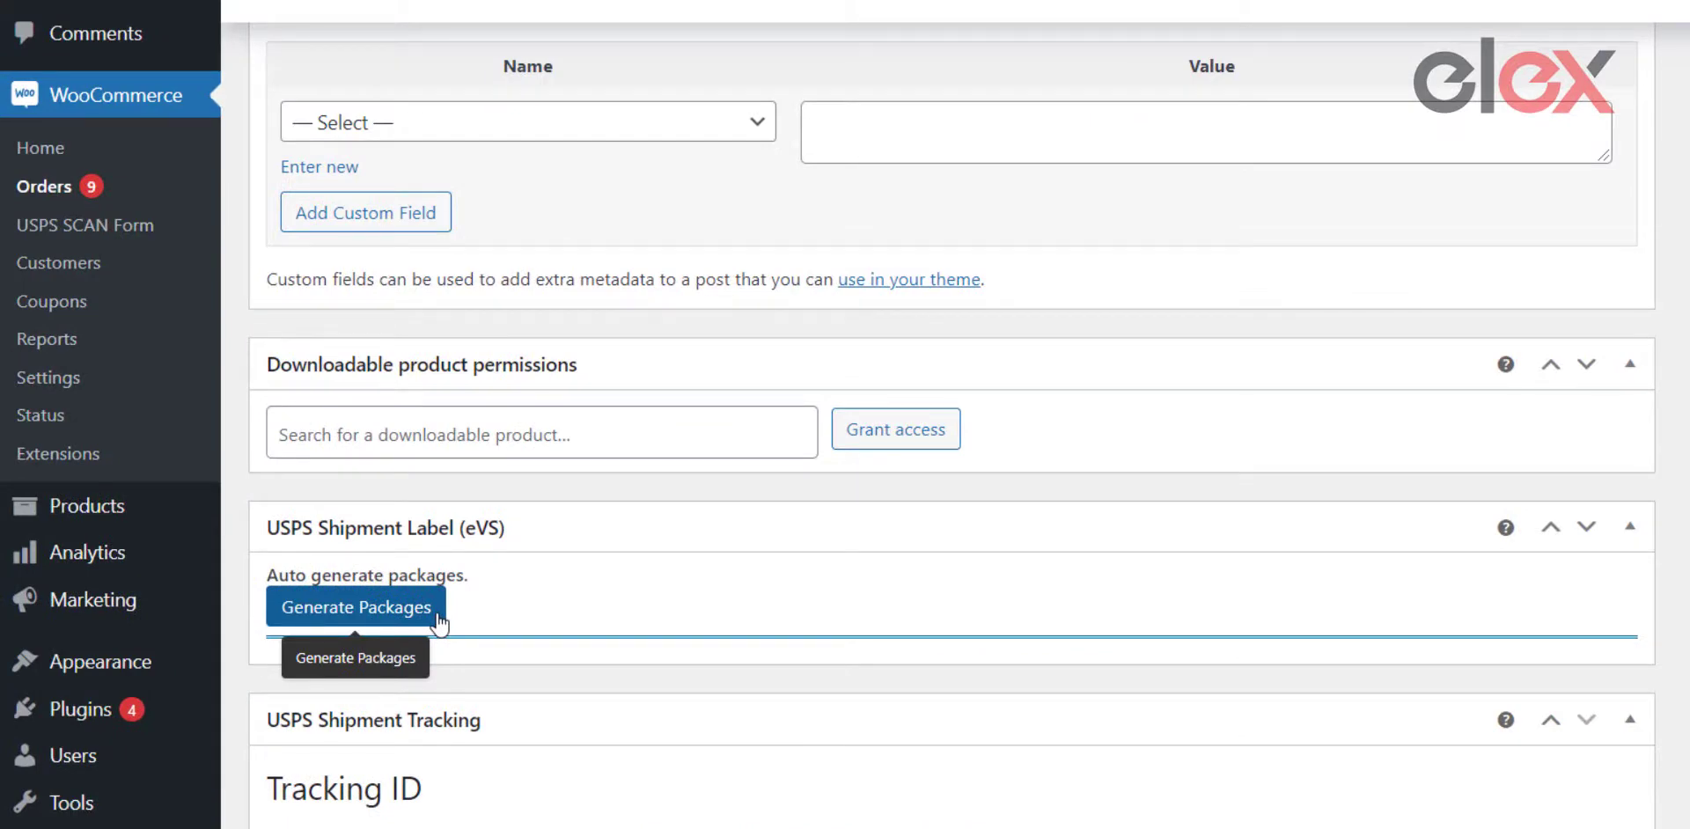
Generate the Happy Ninja package and create its USPS eVS shipment label with tracking number.
{"action": "left_click", "coordinate": [440, 623]}
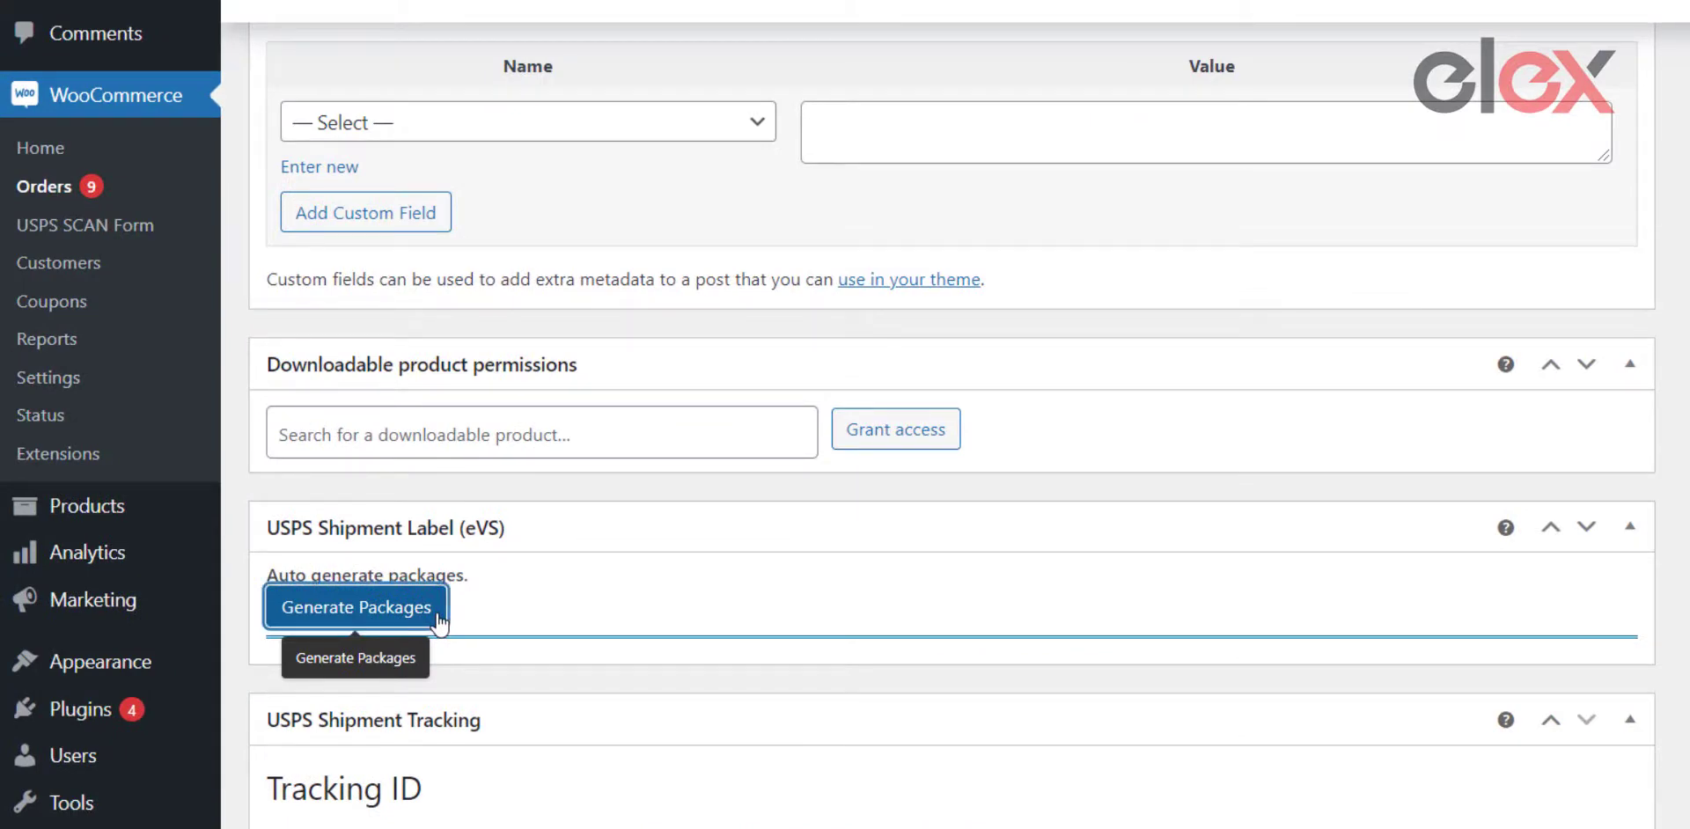
{"action": "scroll", "coordinate": [493, 607], "scroll_direction": "down", "scroll_amount": 5}
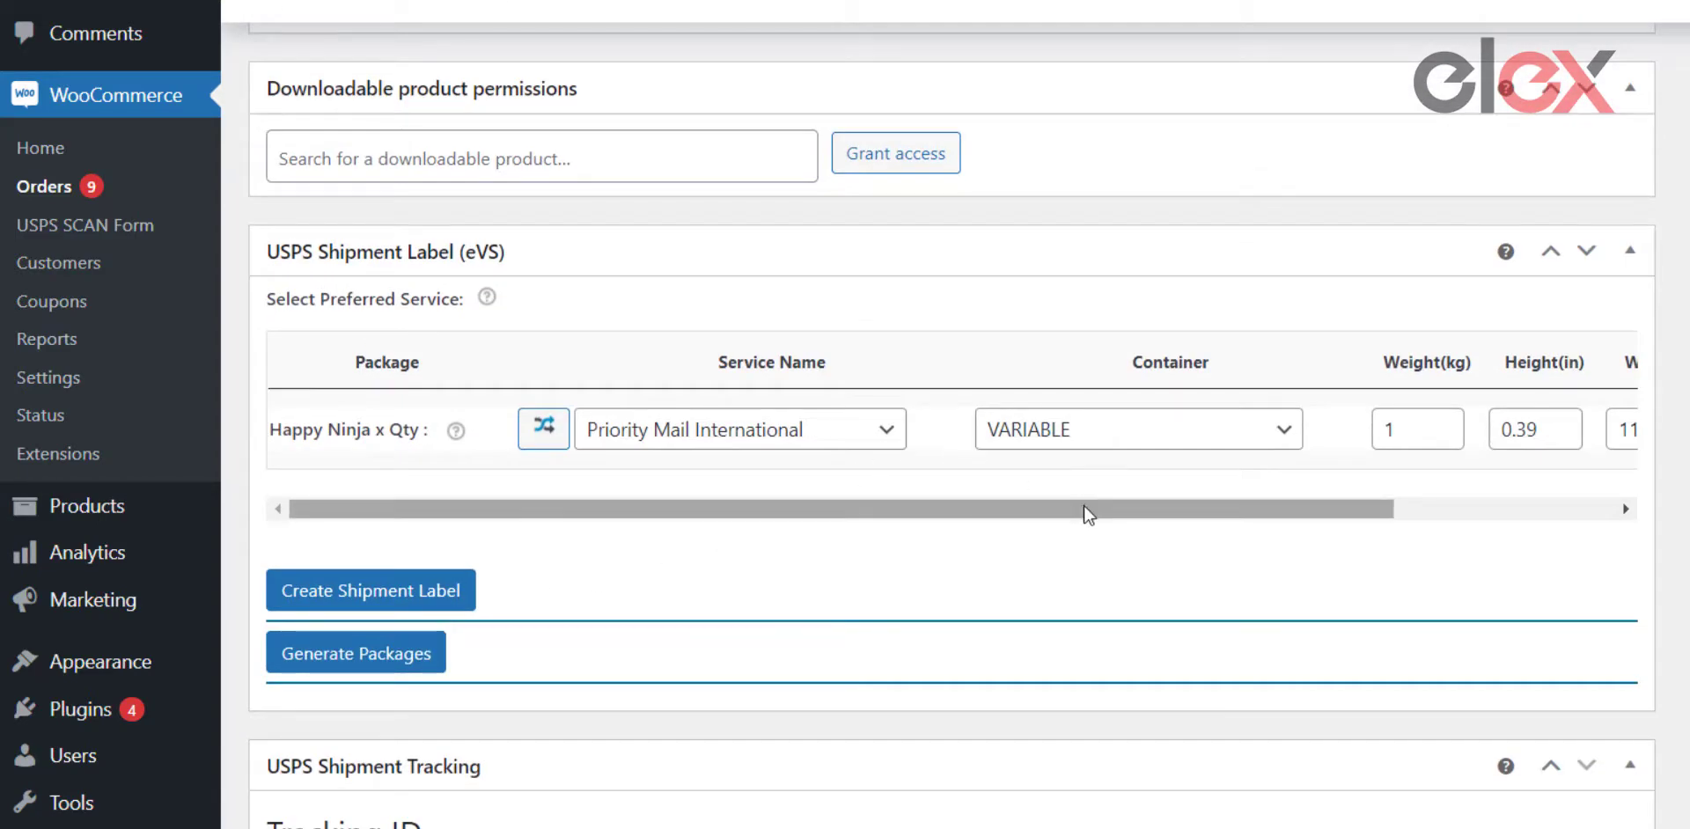
{"action": "left_click_drag", "start_coordinate": [1085, 507], "coordinate": [926, 494]}
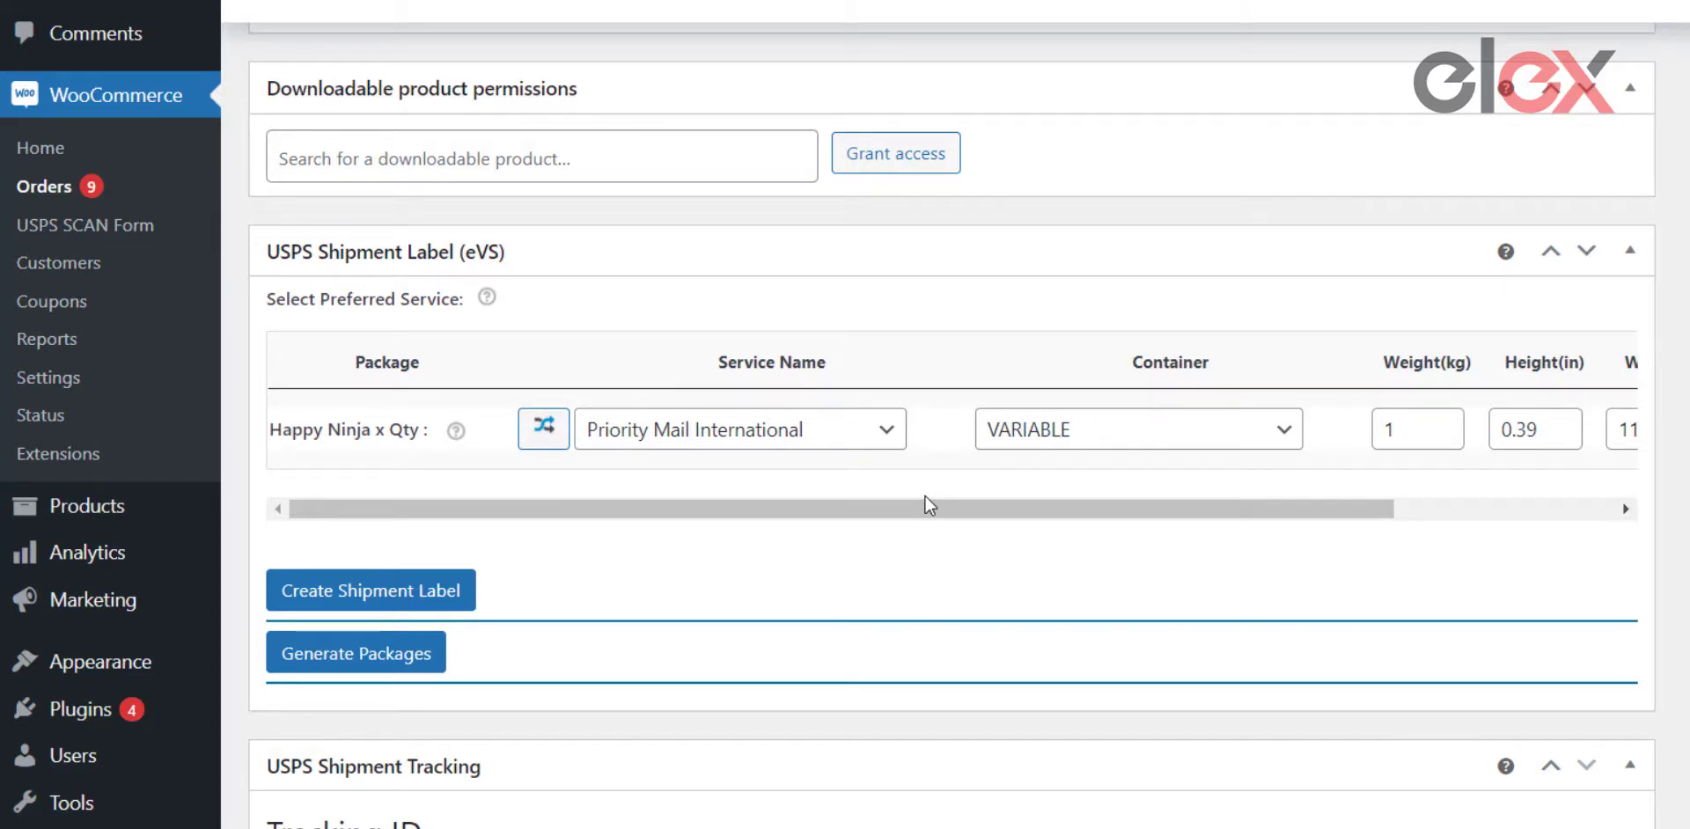
{"action": "left_click", "coordinate": [465, 602]}
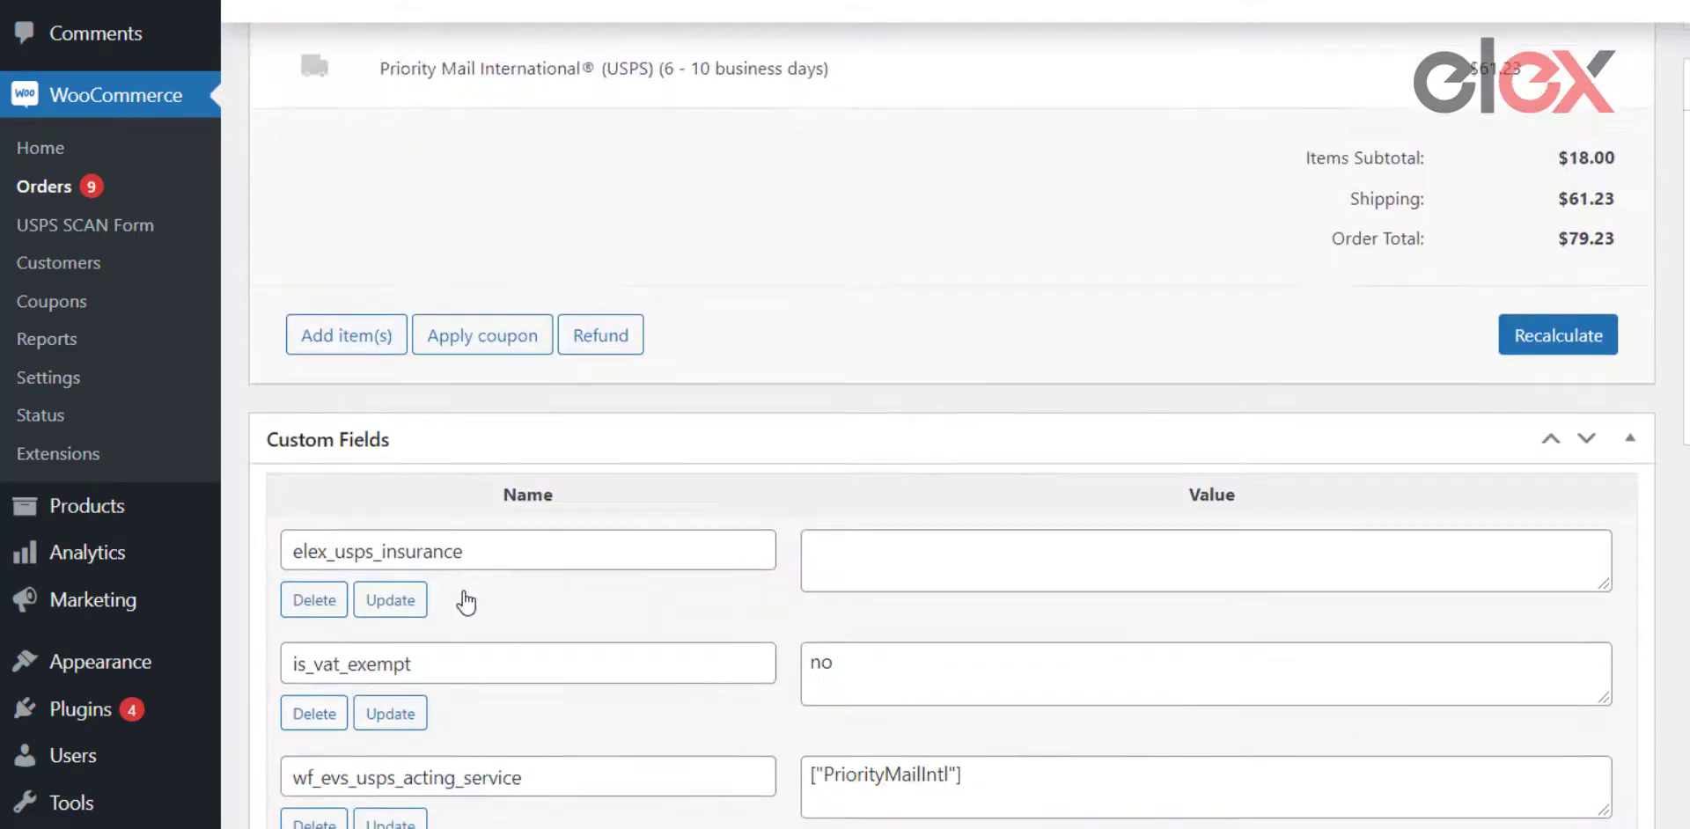
{"action": "scroll", "coordinate": [465, 602], "scroll_direction": "down", "scroll_amount": 10}
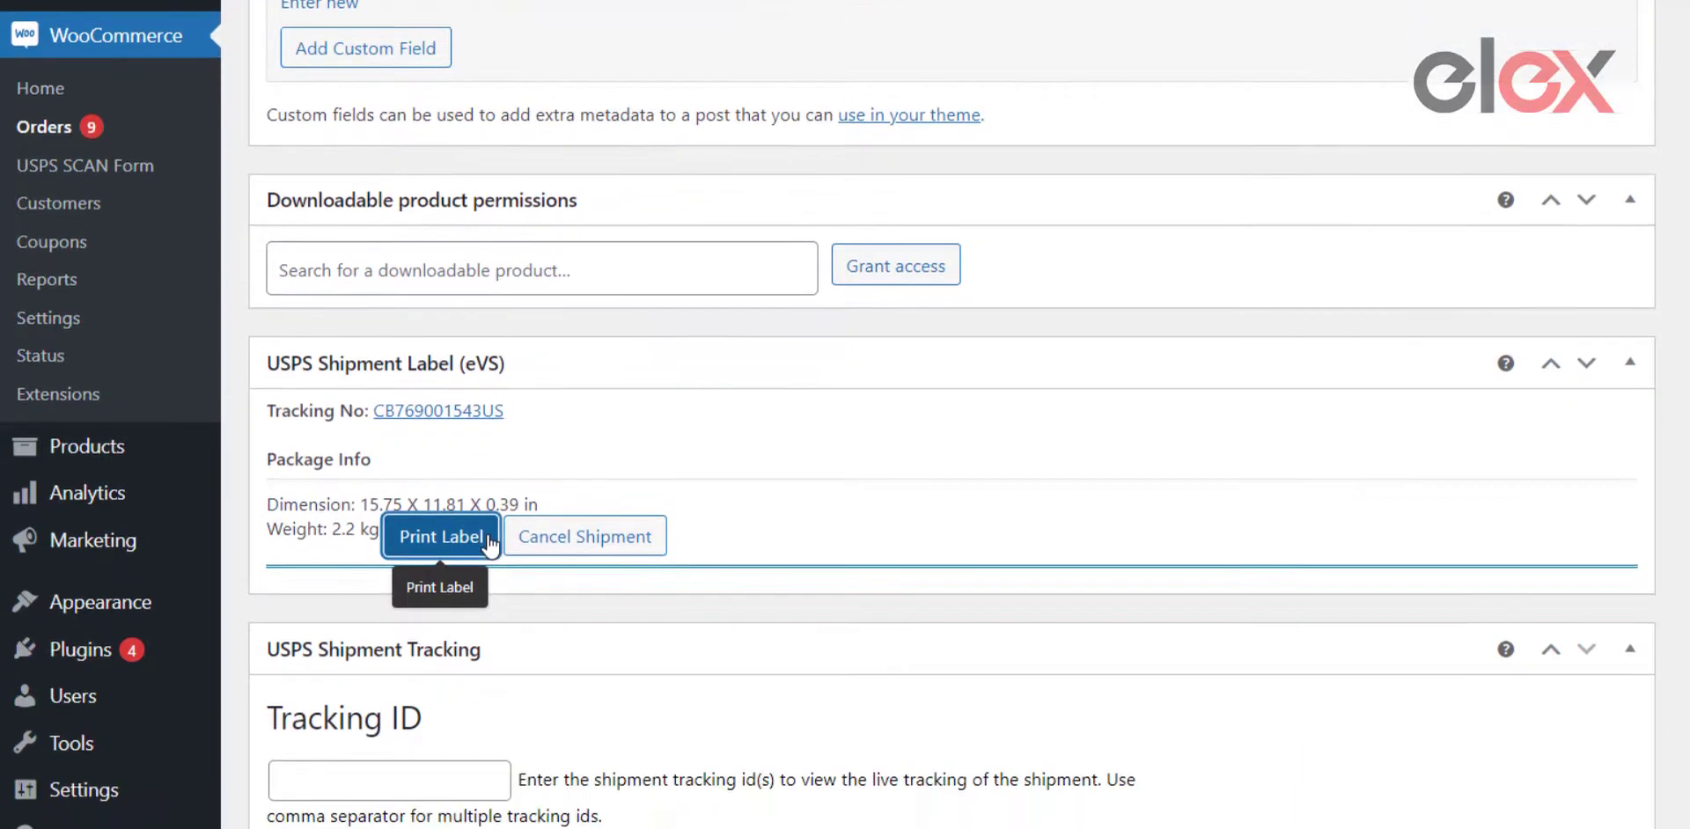
Print the order #342 shipment label and open the downloaded USPS-ShippingLabel PDF.
{"action": "left_click", "coordinate": [440, 597]}
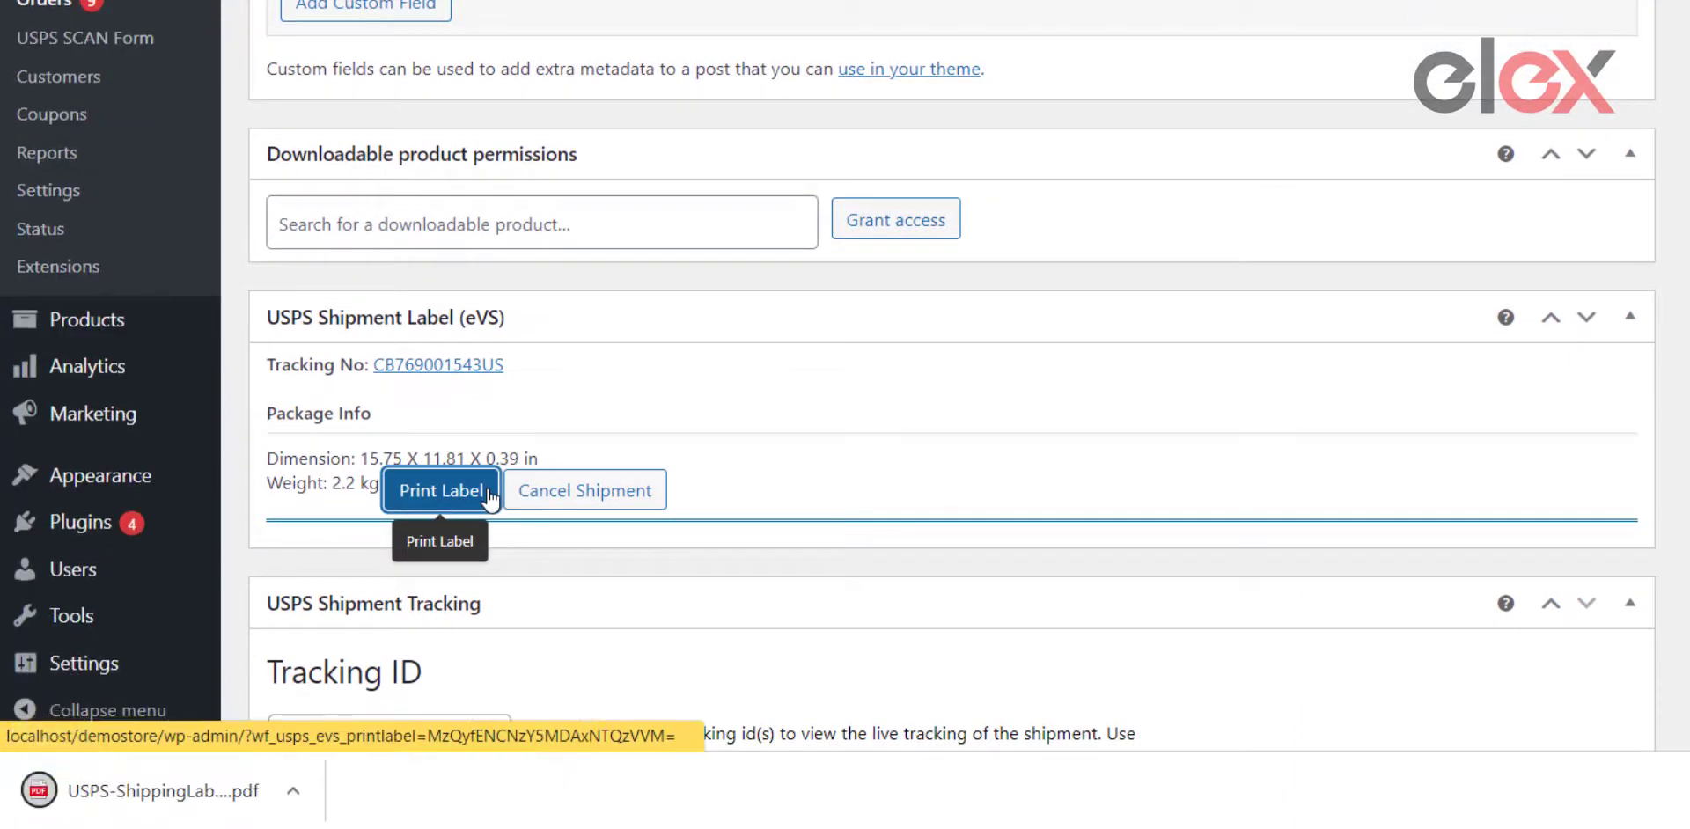
{"action": "left_click", "coordinate": [176, 792]}
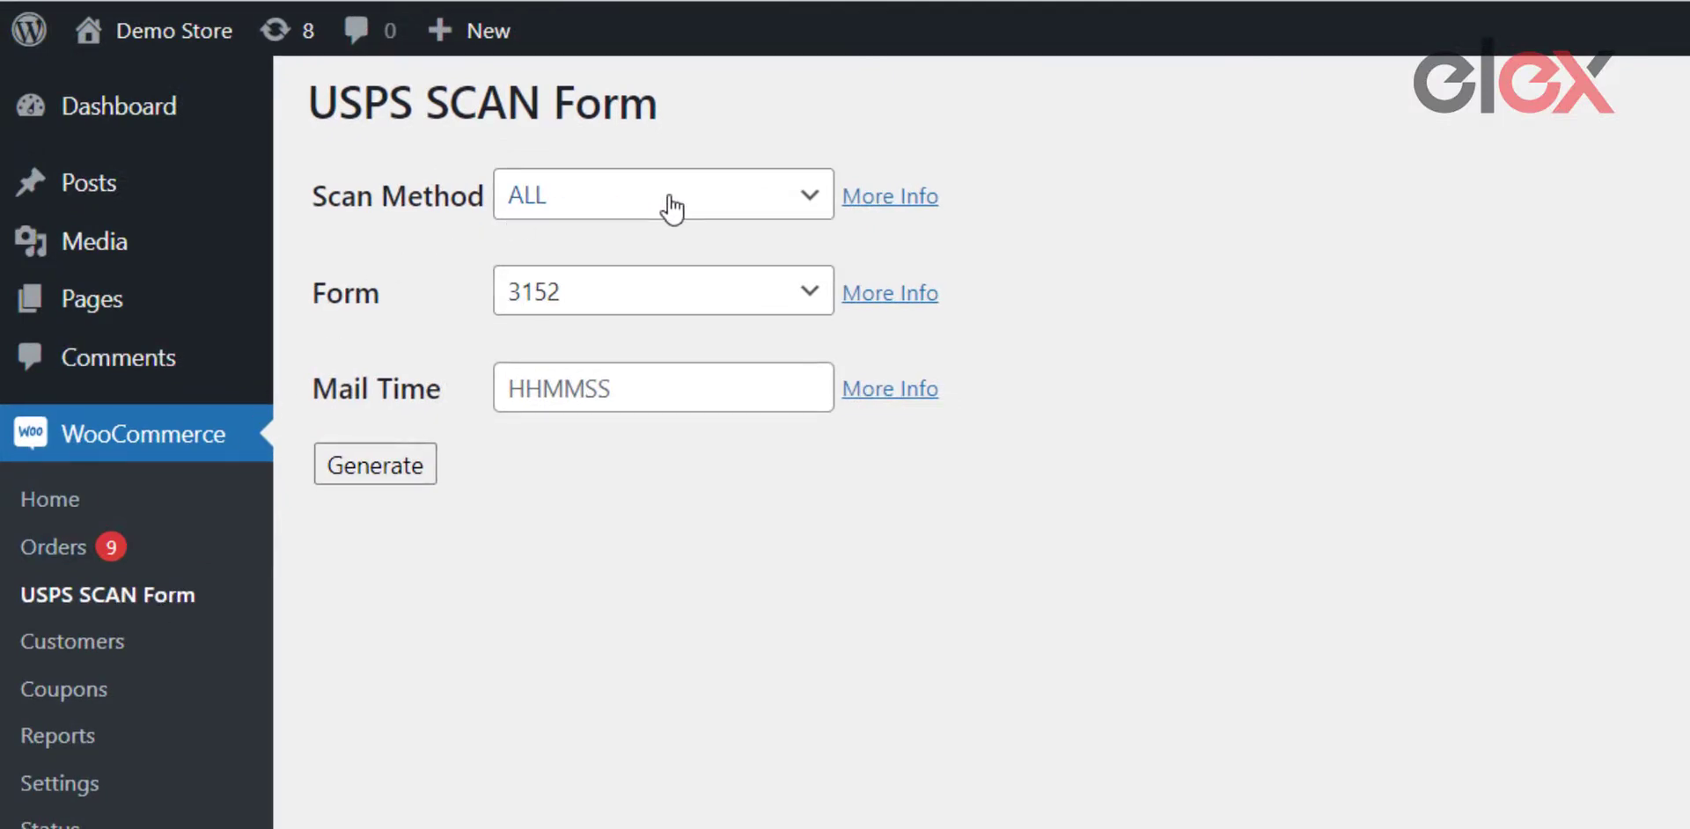
Set the SCAN form's Scan Method to By Order ID with form type 3152.
{"action": "left_click", "coordinate": [672, 210]}
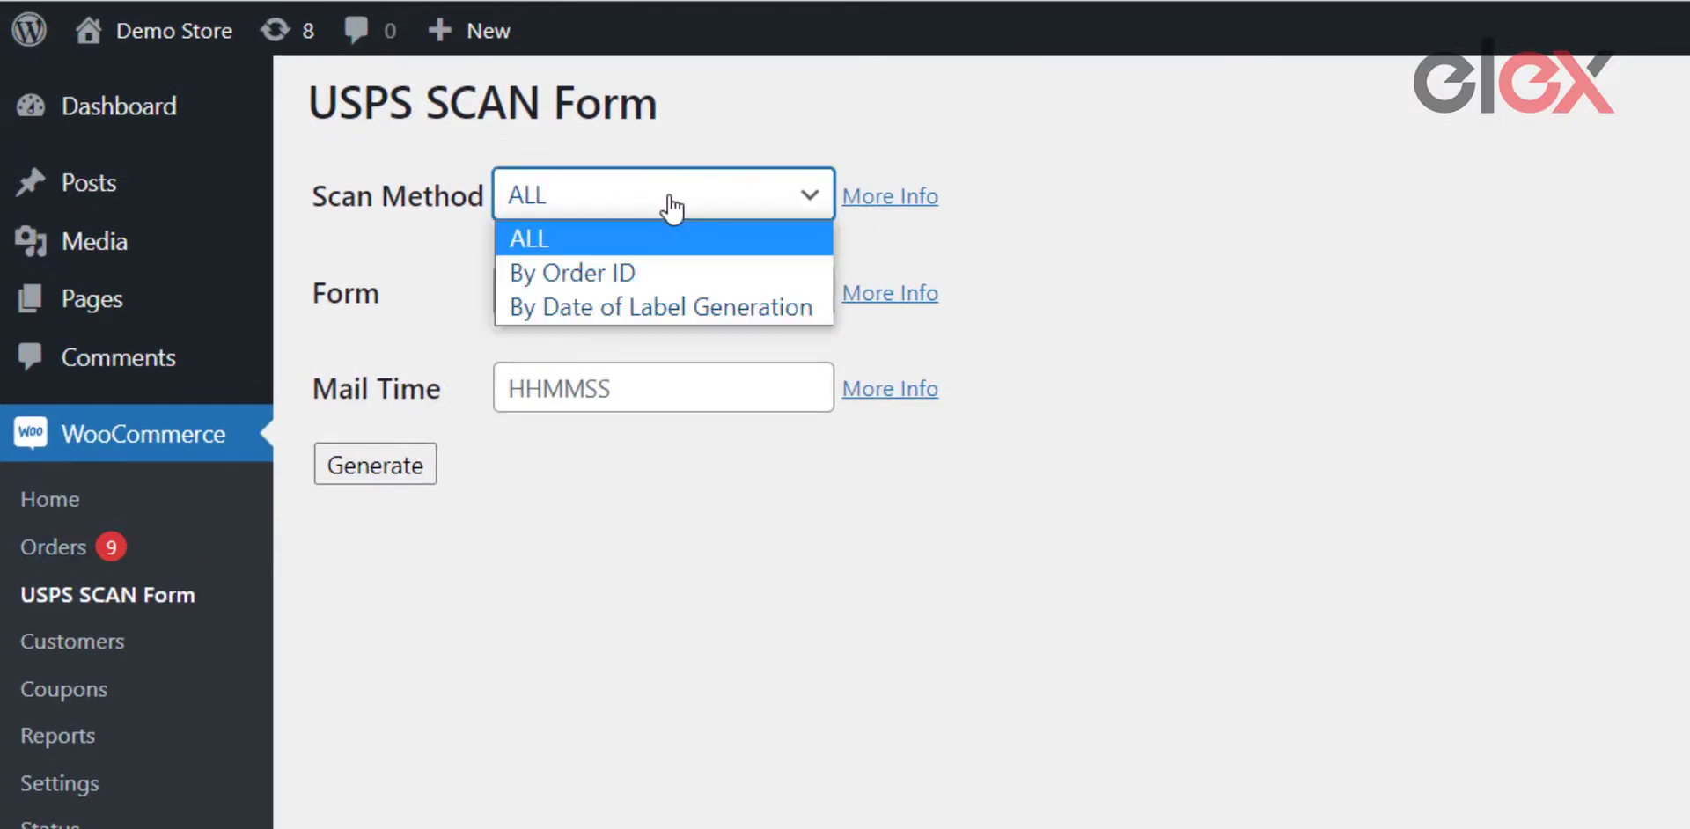
{"action": "left_click", "coordinate": [662, 275]}
{"action": "left_click", "coordinate": [863, 293]}
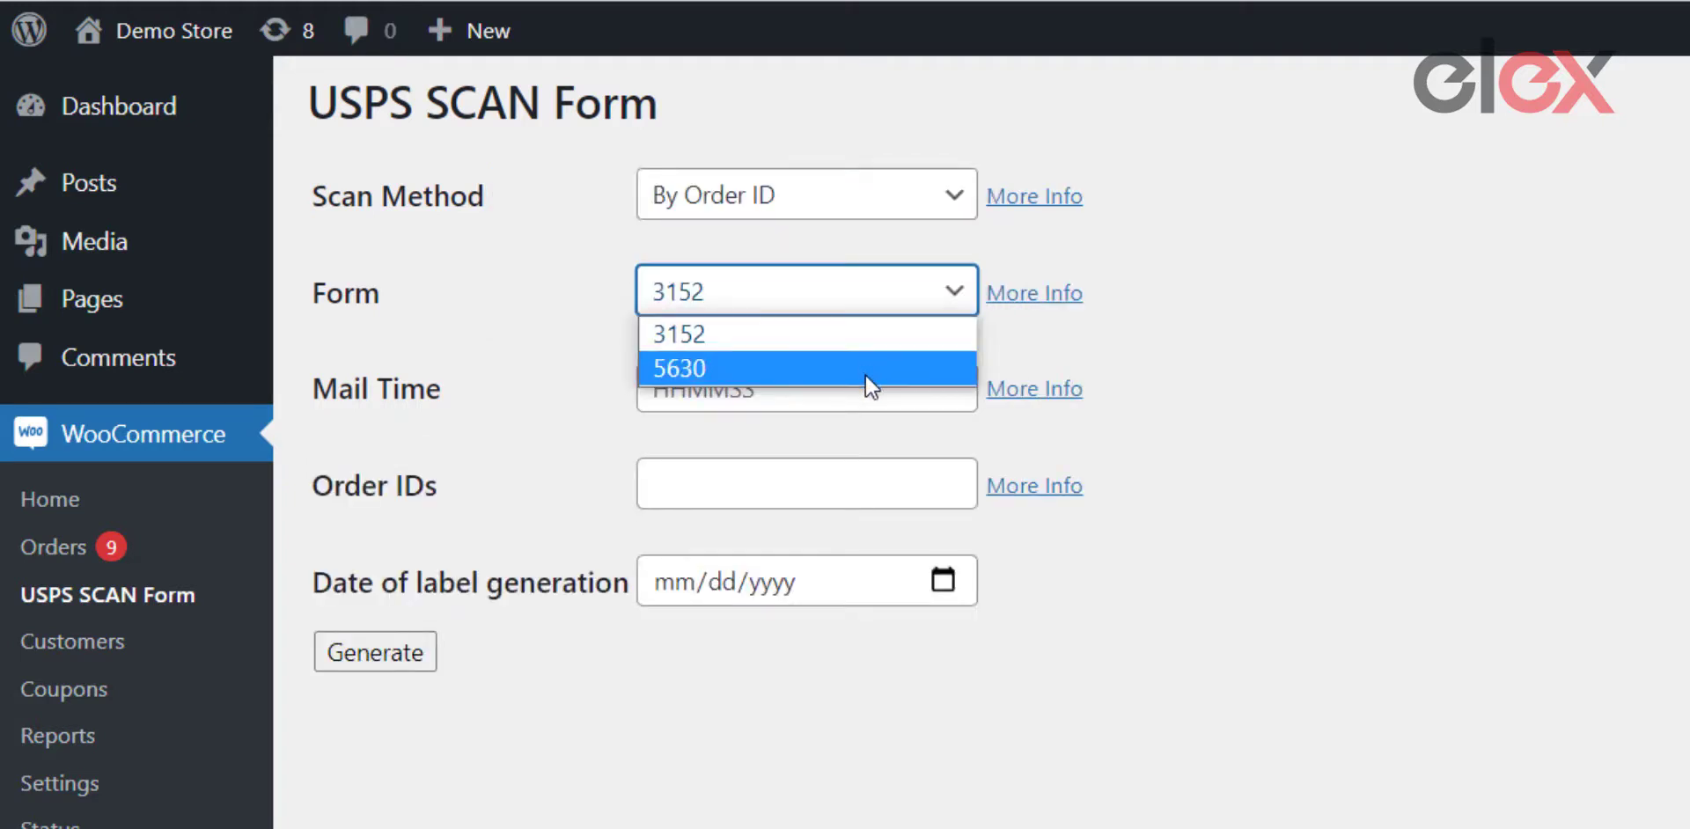
{"action": "left_click", "coordinate": [933, 399]}
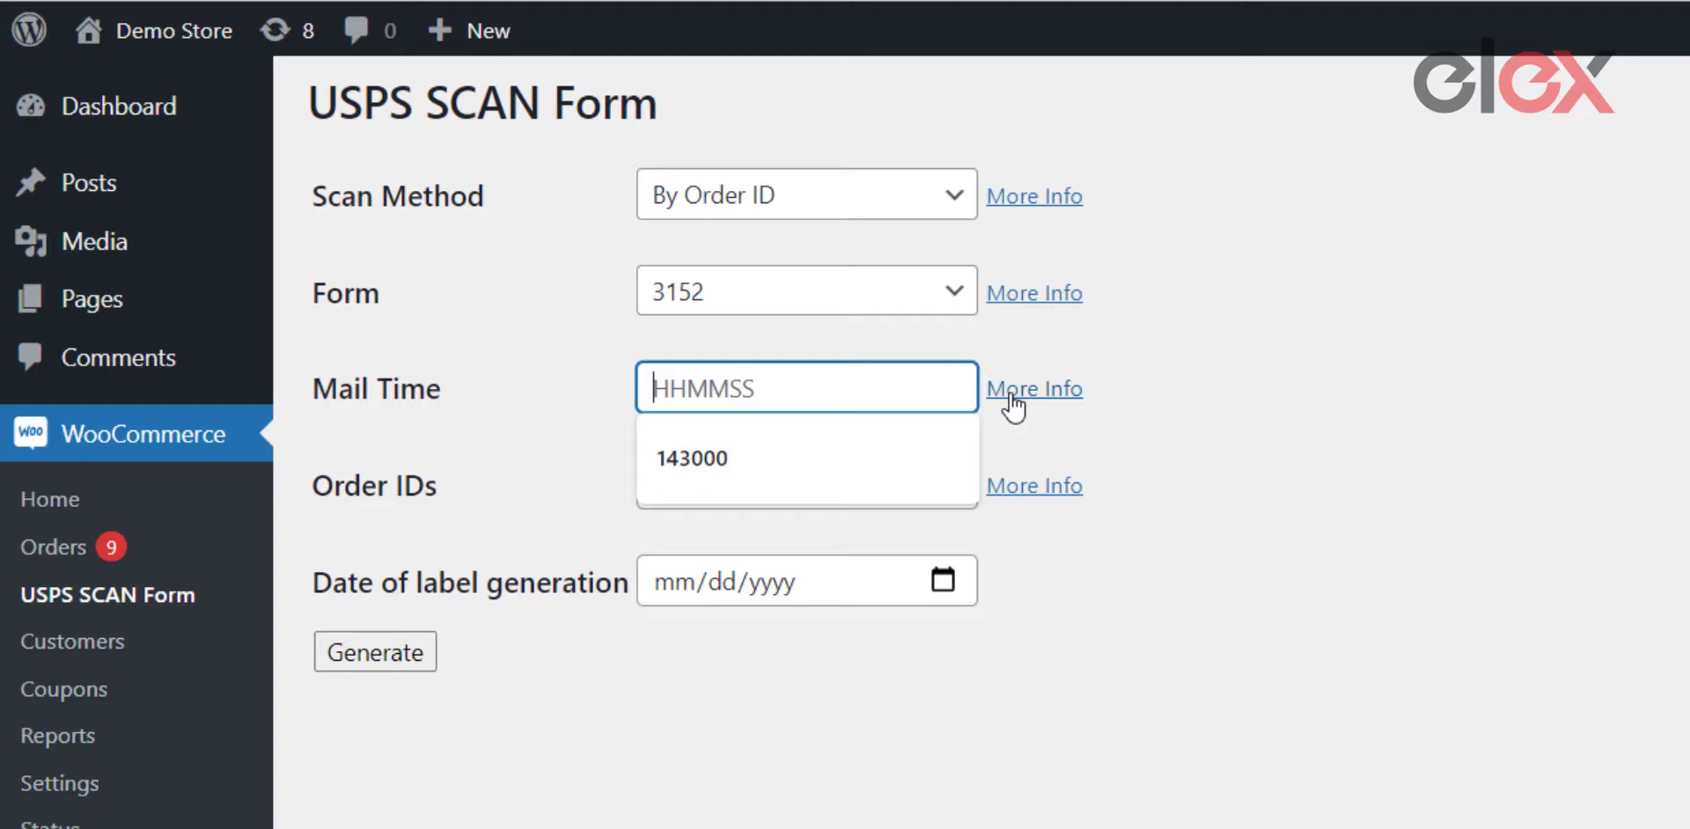
Enter mail time 143000, order ID 342, and label date 10/19/2021.
{"action": "left_click", "coordinate": [692, 457]}
{"action": "left_click", "coordinate": [845, 484]}
{"action": "left_click", "coordinate": [845, 550]}
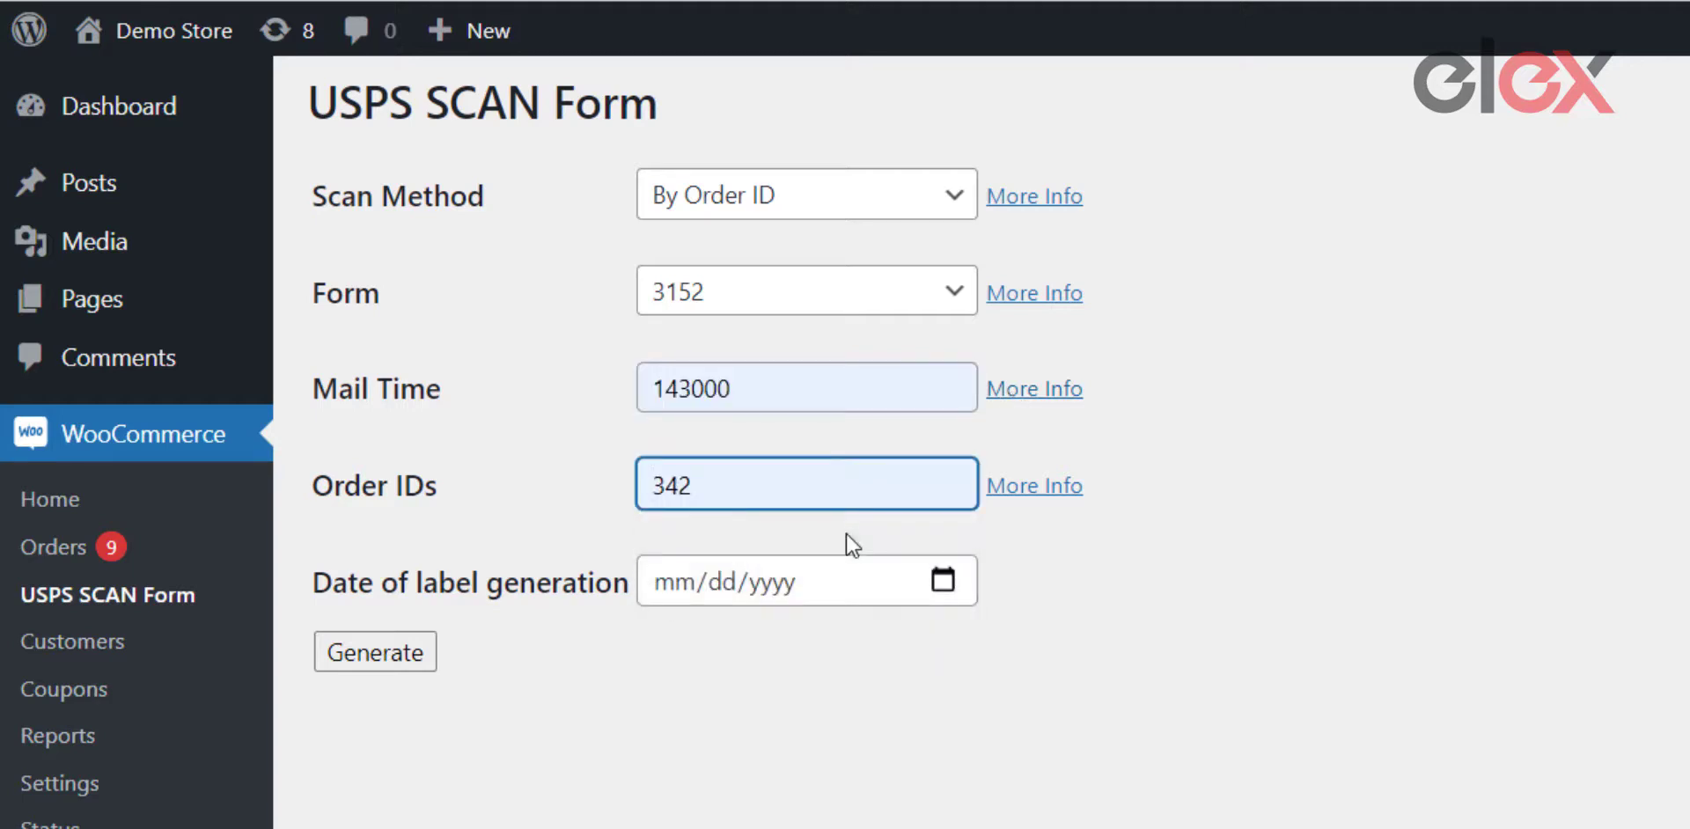
{"action": "left_click", "coordinate": [942, 580]}
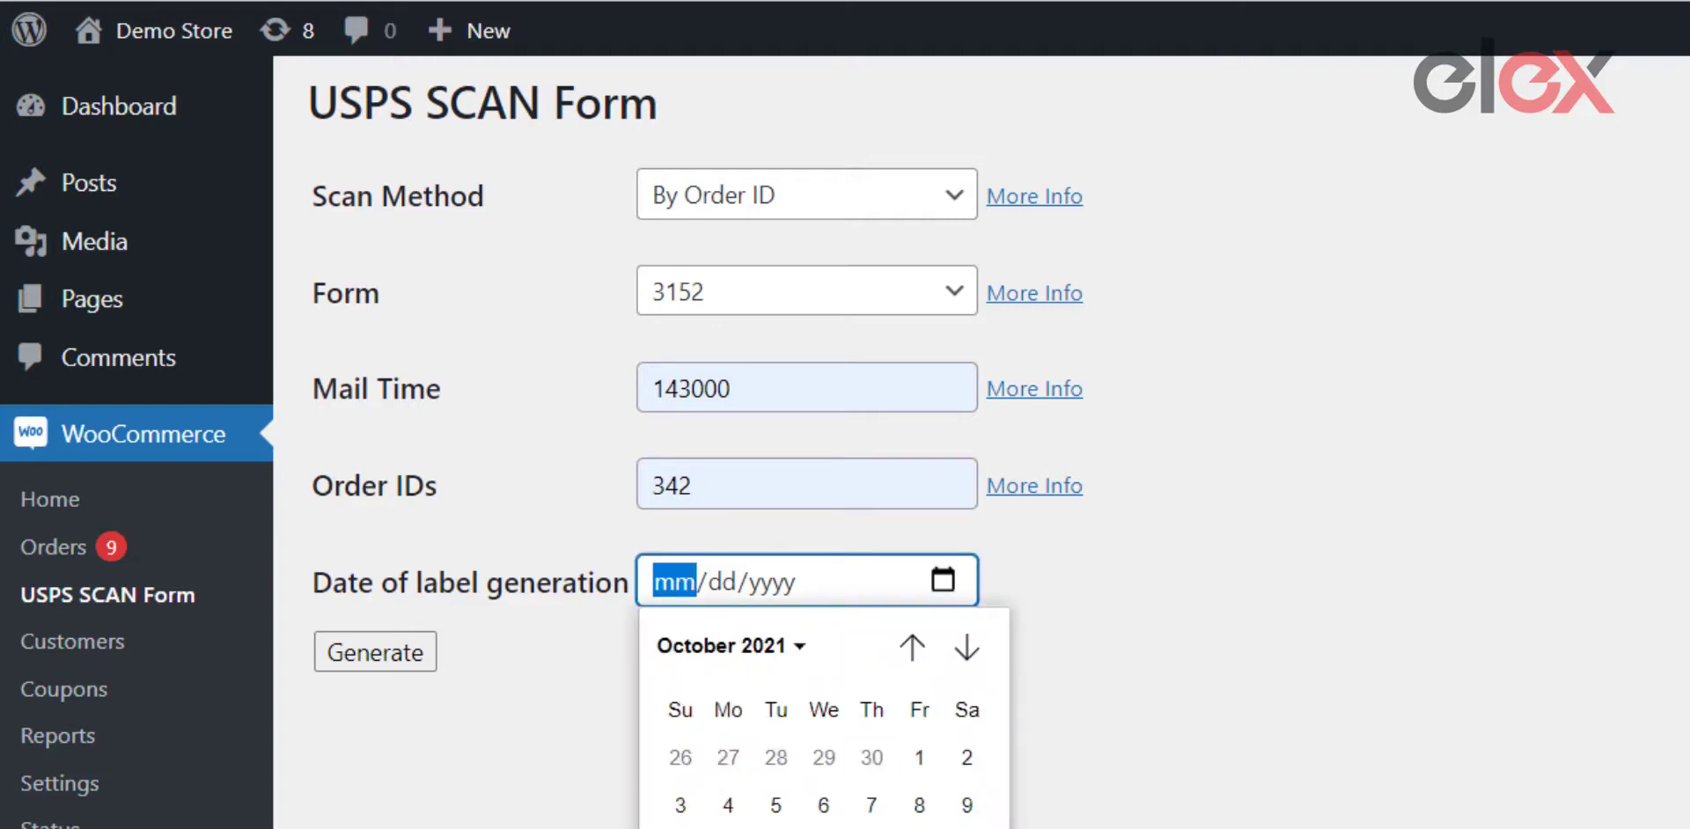
{"action": "left_click", "coordinate": [919, 826]}
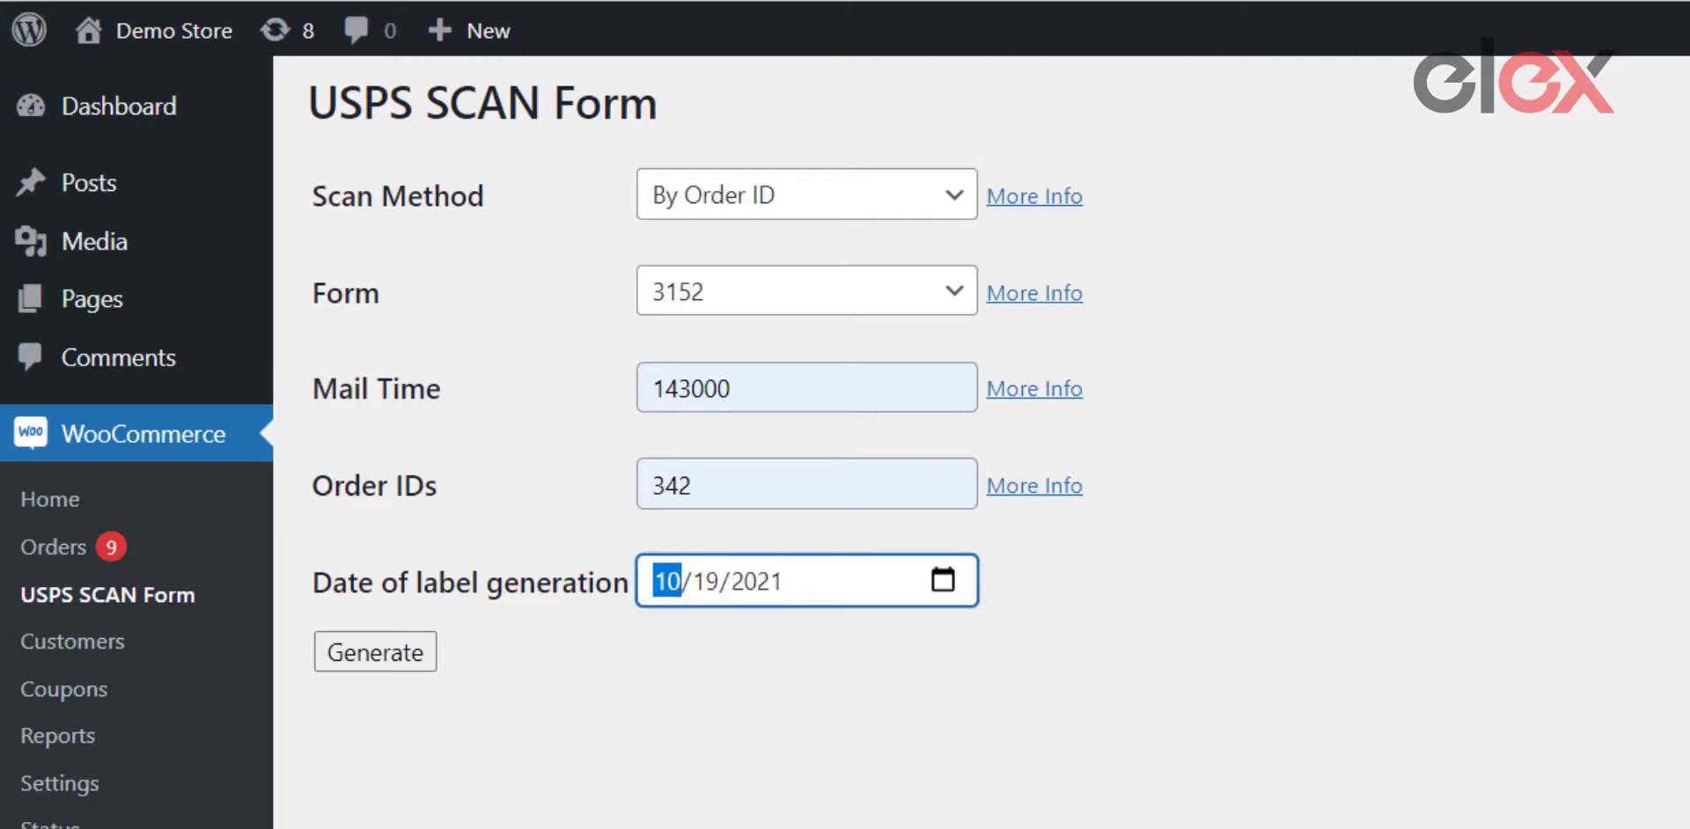
Generate the PS 3152 SCAN form PDF for order #342.
{"action": "left_click", "coordinate": [424, 673]}
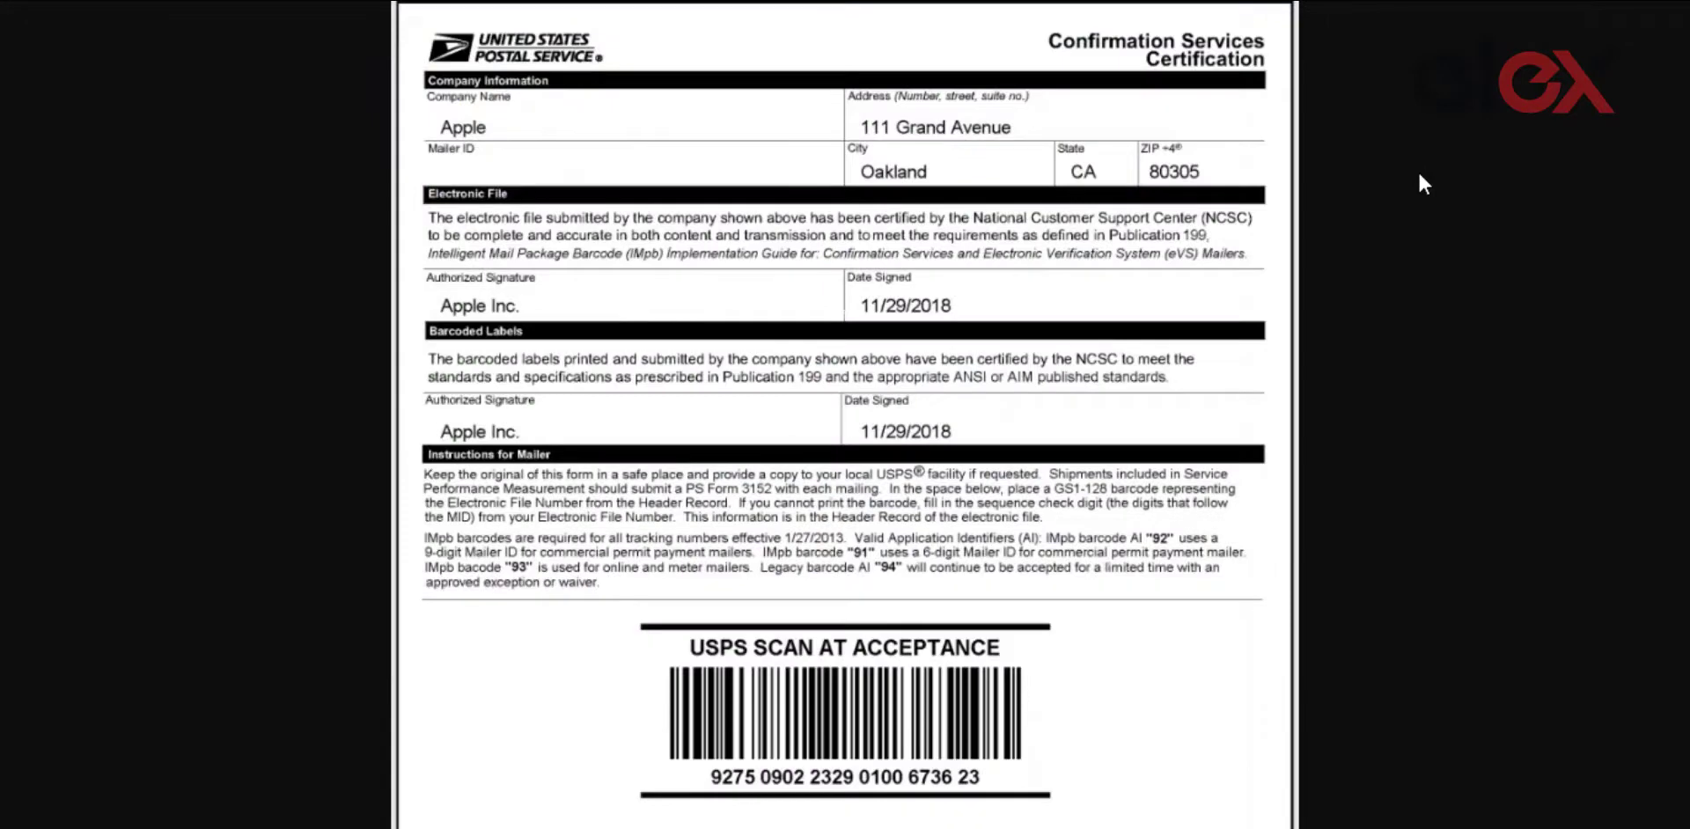